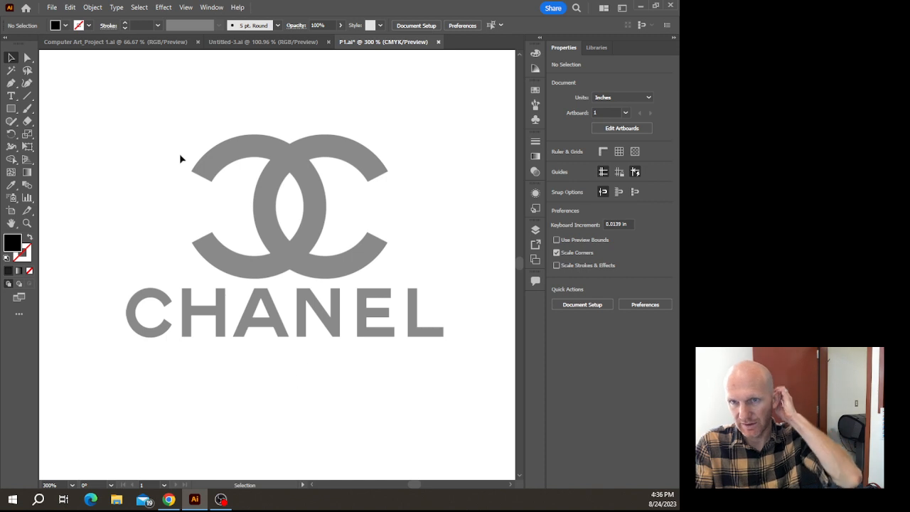
# Draw a circle about 0.68 in wide along the right C's inner edge and swap its black fill to a 1 pt stroke.
pyautogui.click(12, 108)
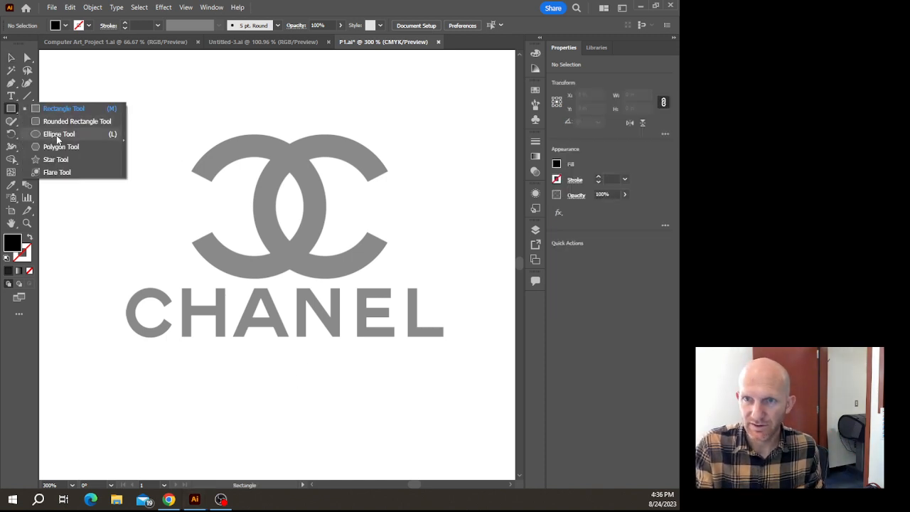
pyautogui.click(58, 136)
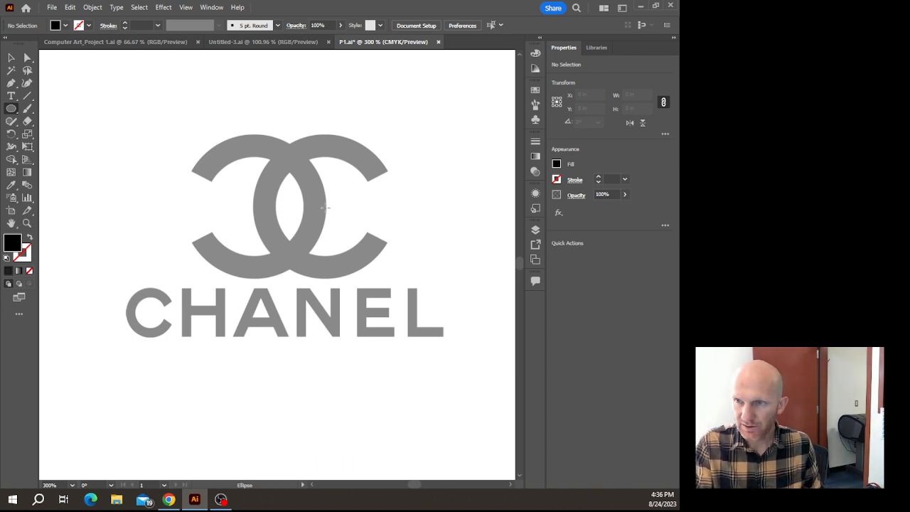
pyautogui.moveTo(324, 208); pyautogui.dragTo(359, 258)
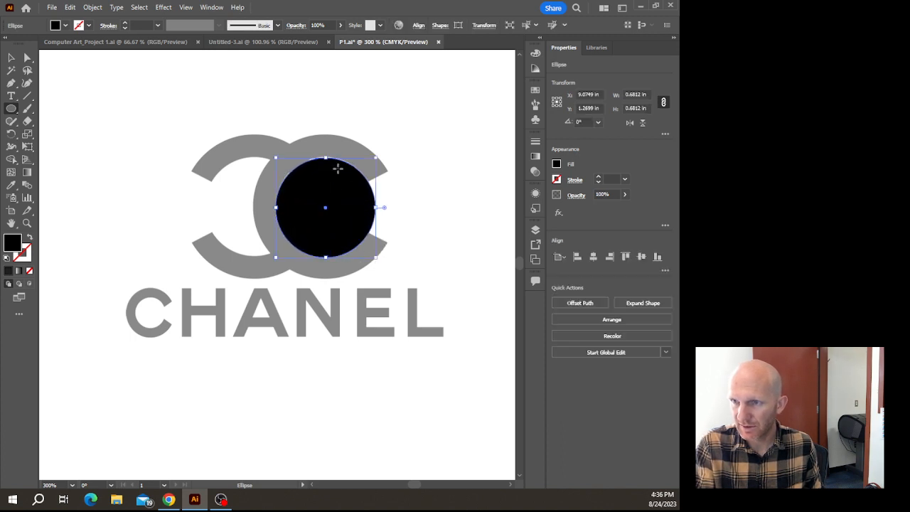
pyautogui.press('Up')
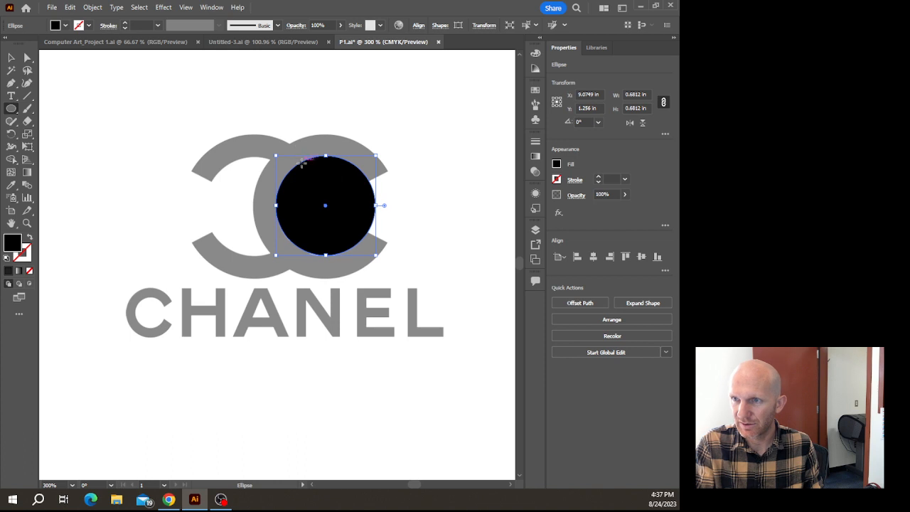
pyautogui.press('Down')
pyautogui.hotkey('shift', 'x')
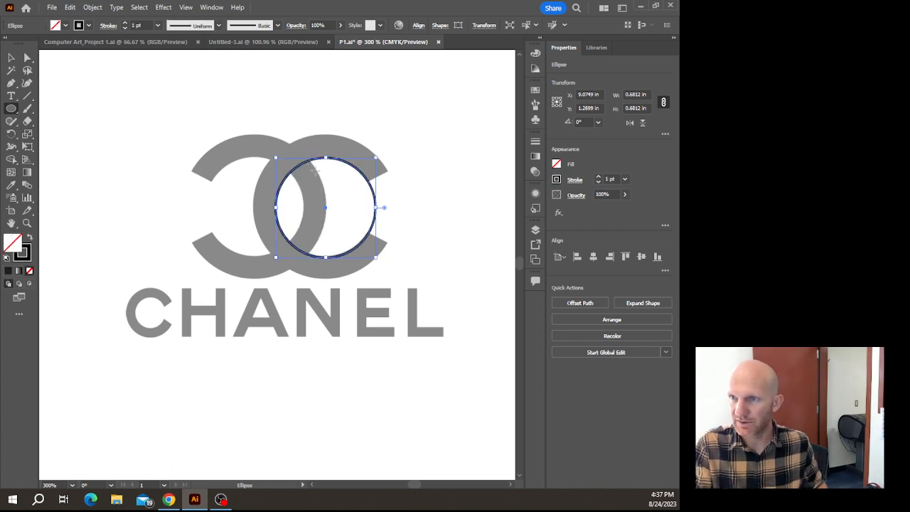
pyautogui.press('Left')
pyautogui.press('Right')
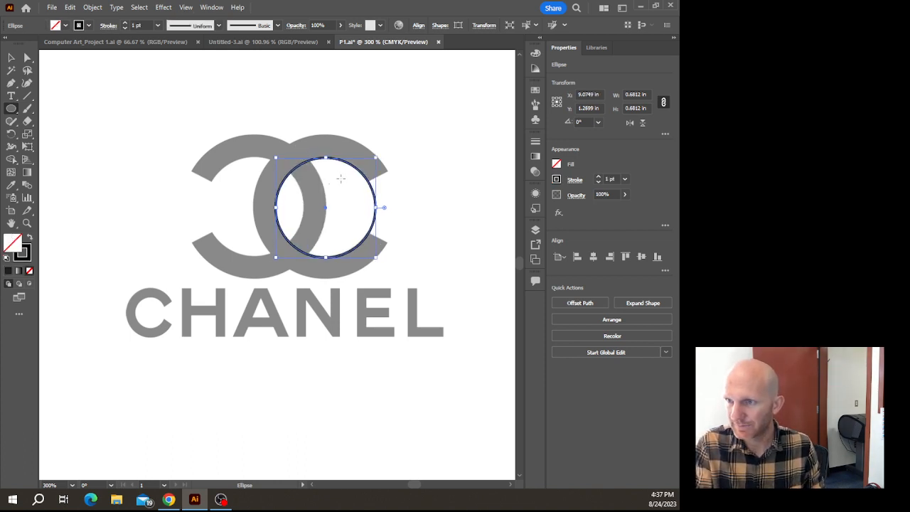
# Duplicate the circle concentrically, scaled to about 0.97 in wide so it follows the right C's outer edge.
pyautogui.click(12, 57)
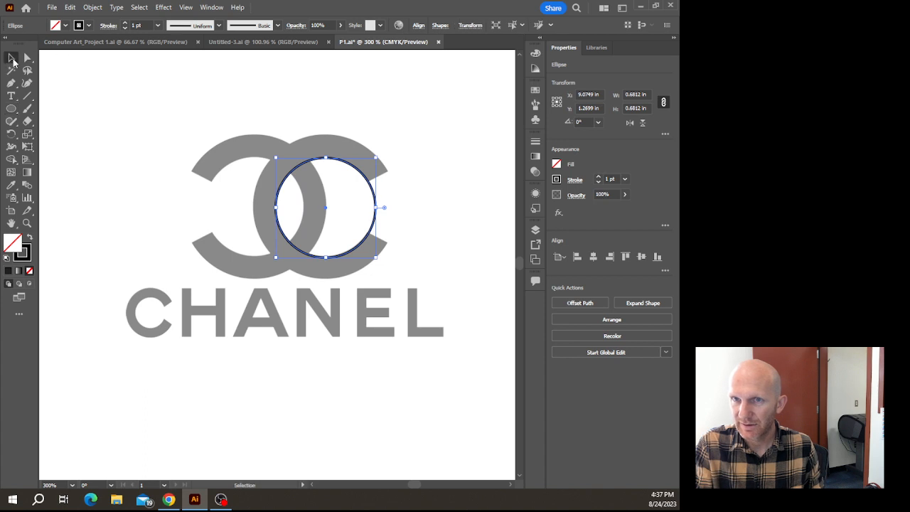
pyautogui.click(66, 82)
pyautogui.click(343, 159)
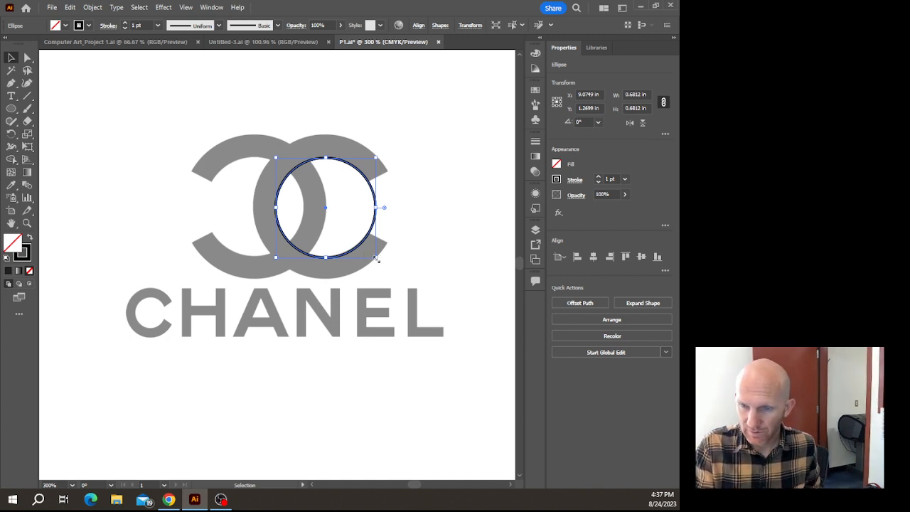
pyautogui.moveTo(375, 257); pyautogui.dragTo(328, 185)
pyautogui.click(437, 226)
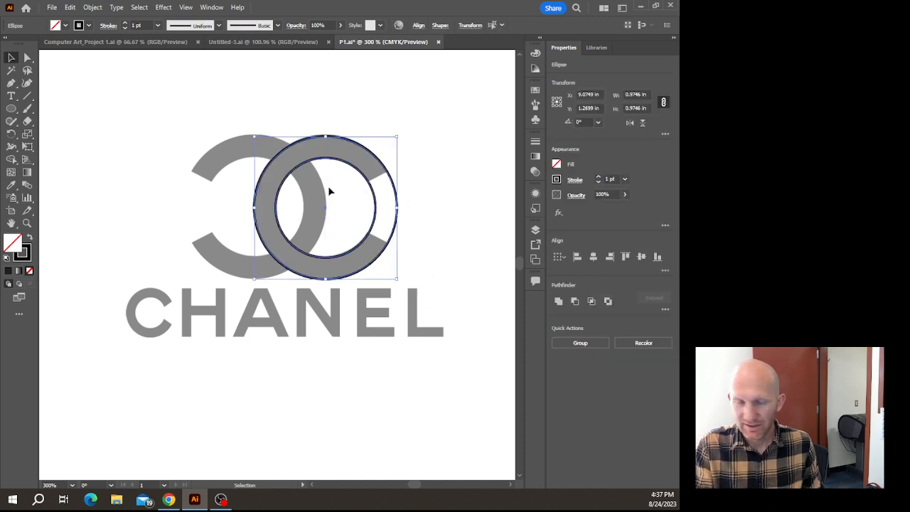
pyautogui.click(437, 222)
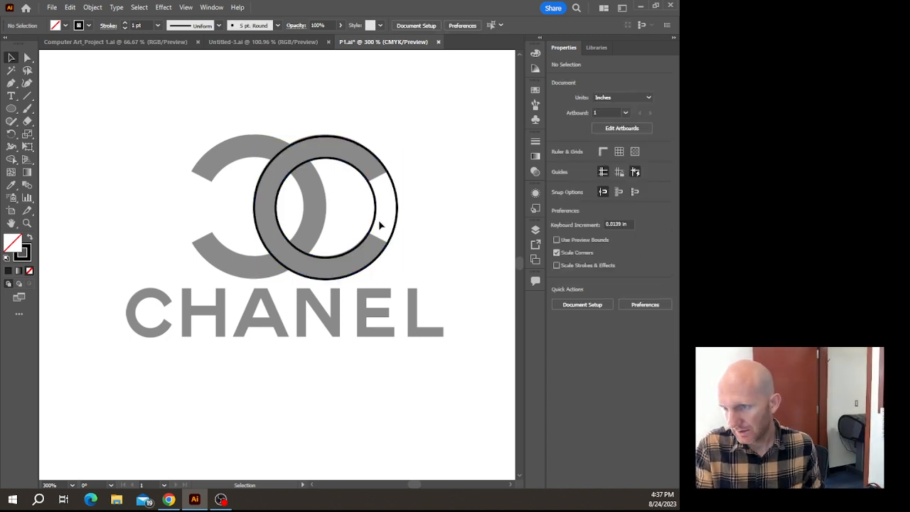
pyautogui.click(377, 226)
pyautogui.click(417, 209)
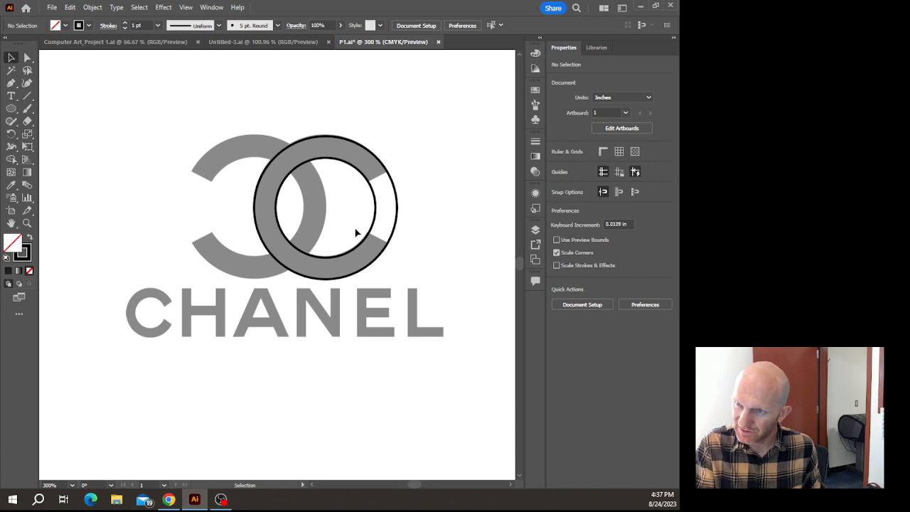
# Draw an upright triangle about 0.80 in wide with the Polygon tool beside the right C's opening.
pyautogui.click(16, 110)
pyautogui.click(60, 147)
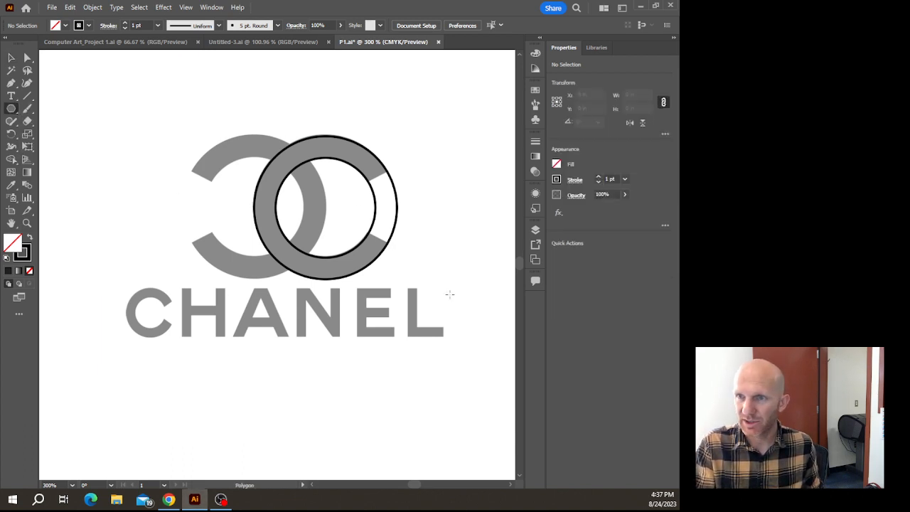
pyautogui.moveTo(429, 206)
pyautogui.mouseDown()
pyautogui.moveTo(466, 250)
pyautogui.moveTo(450, 259)
pyautogui.moveTo(457, 270)
pyautogui.mouseUp()
pyautogui.press('Down')
pyautogui.press('Down')
pyautogui.press('Down')
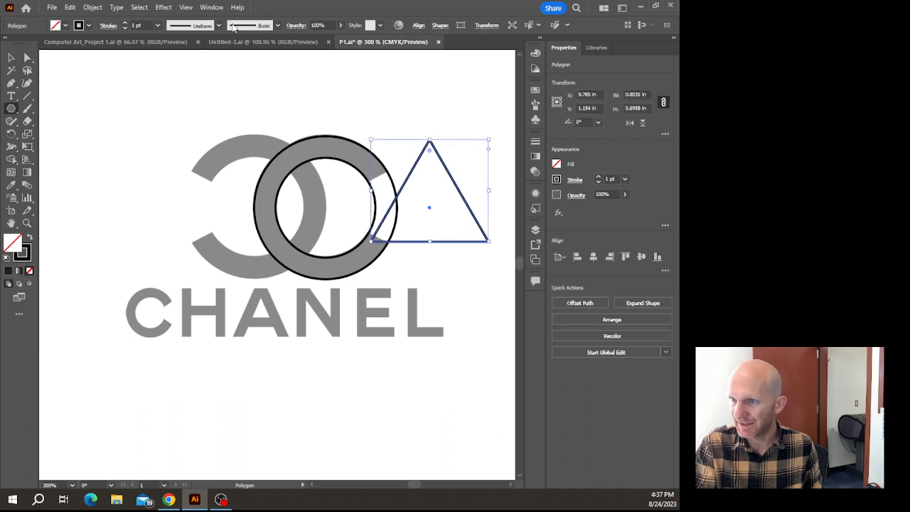
# Try rotating the triangle to 315° and moving it over the right C's opening, and undo both changes.
pyautogui.press('v')
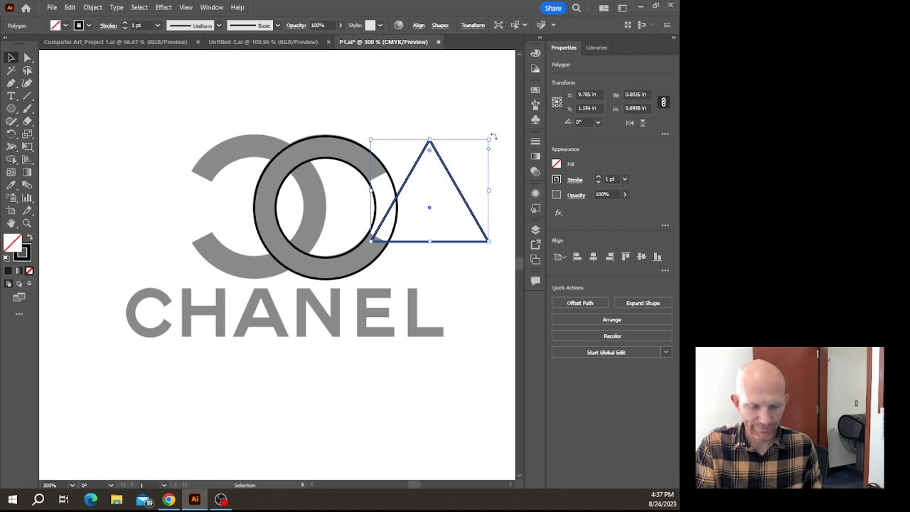
pyautogui.moveTo(497, 143); pyautogui.dragTo(504, 205)
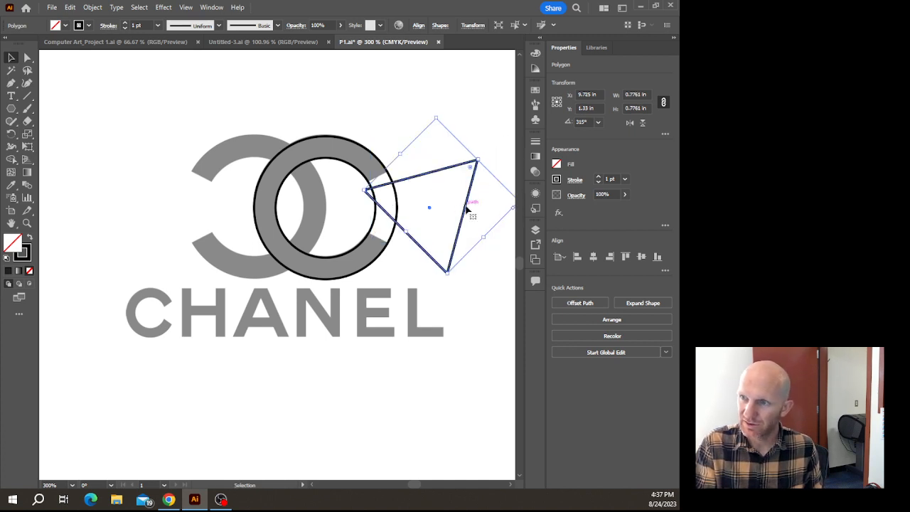
pyautogui.moveTo(466, 207); pyautogui.dragTo(430, 210)
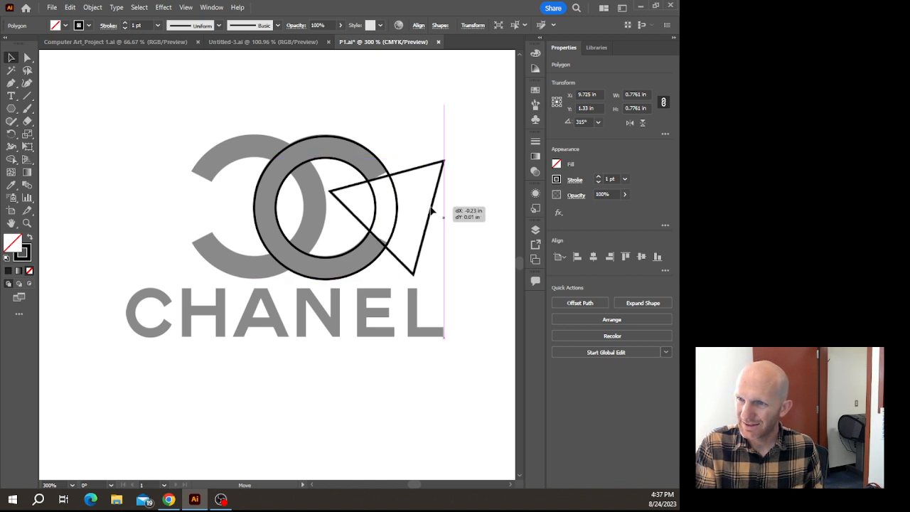
pyautogui.moveTo(431, 210); pyautogui.dragTo(432, 209)
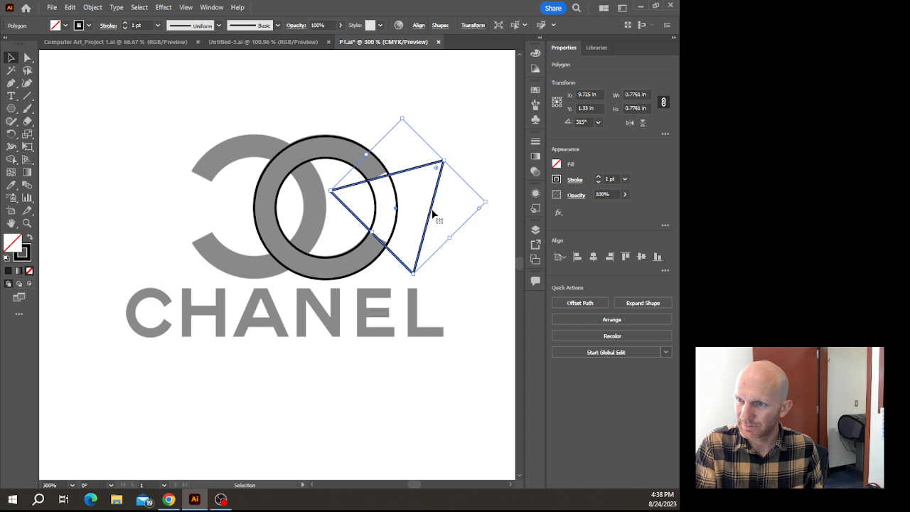
pyautogui.click(455, 271)
pyautogui.scroll(1, 377, 202)
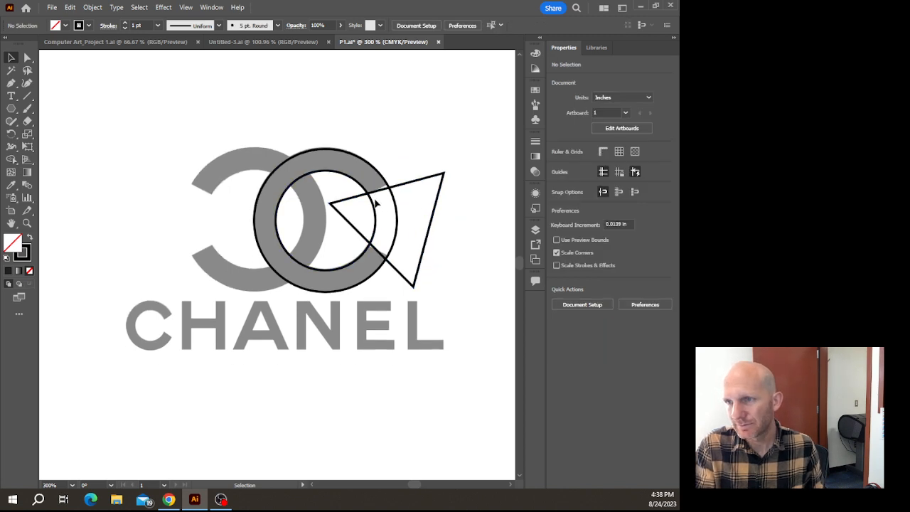
pyautogui.scroll(2, 377, 209)
pyautogui.scroll(1, 378, 224)
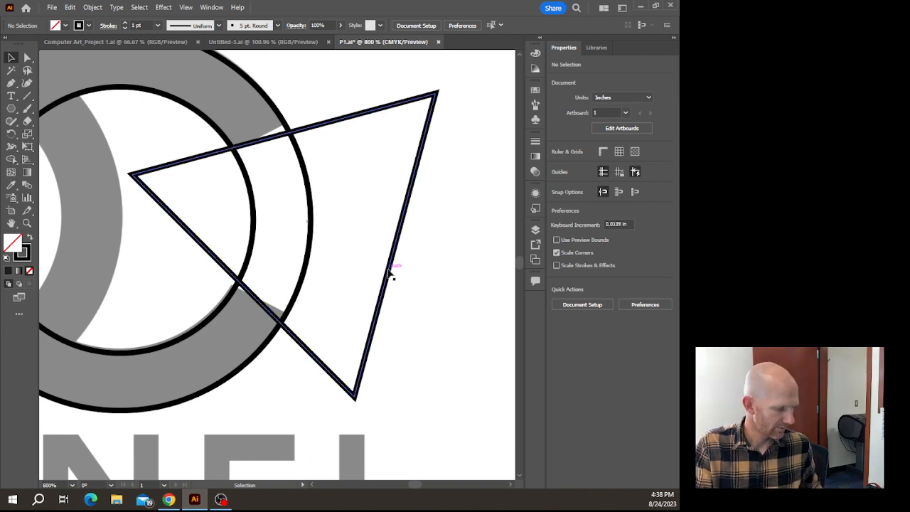
pyautogui.hotkey('ctrl', 'z')
pyautogui.hotkey('ctrl', 'z')
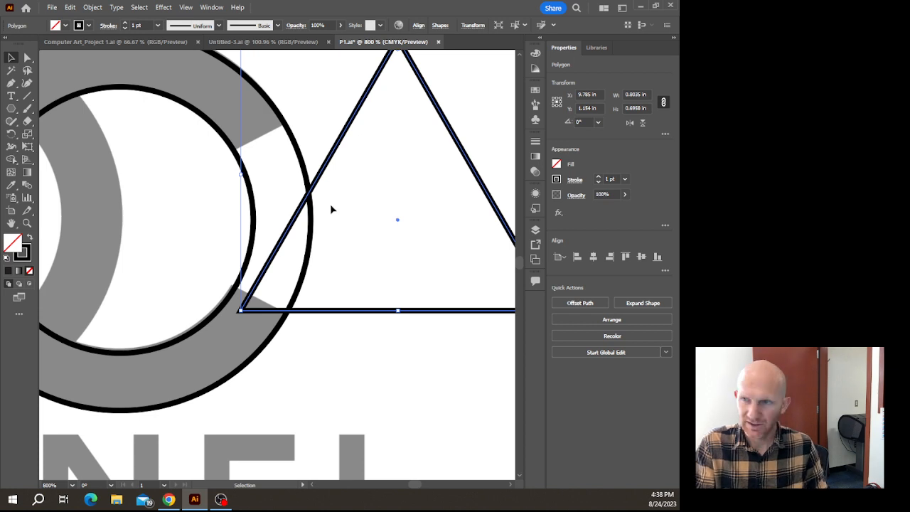
# Rotate the triangle to about 329° and move it so two sides line up with the end cuts of the right C.
pyautogui.hotkey('ctrl', '-')
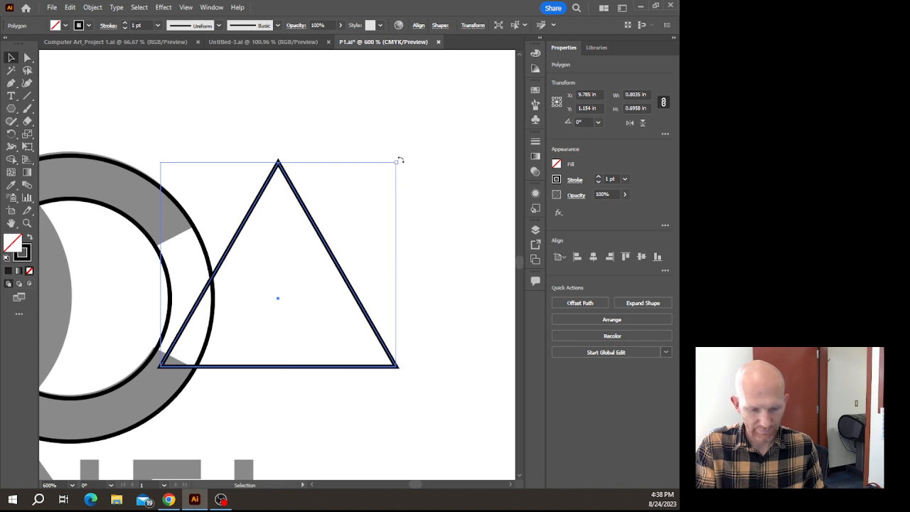
pyautogui.moveTo(399, 159); pyautogui.dragTo(416, 259)
pyautogui.moveTo(286, 224); pyautogui.dragTo(220, 223)
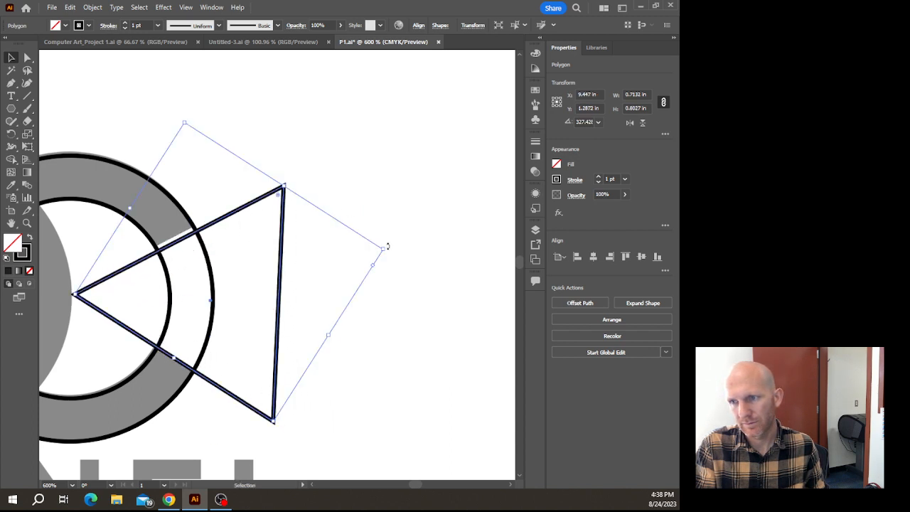
pyautogui.moveTo(386, 246); pyautogui.dragTo(385, 240)
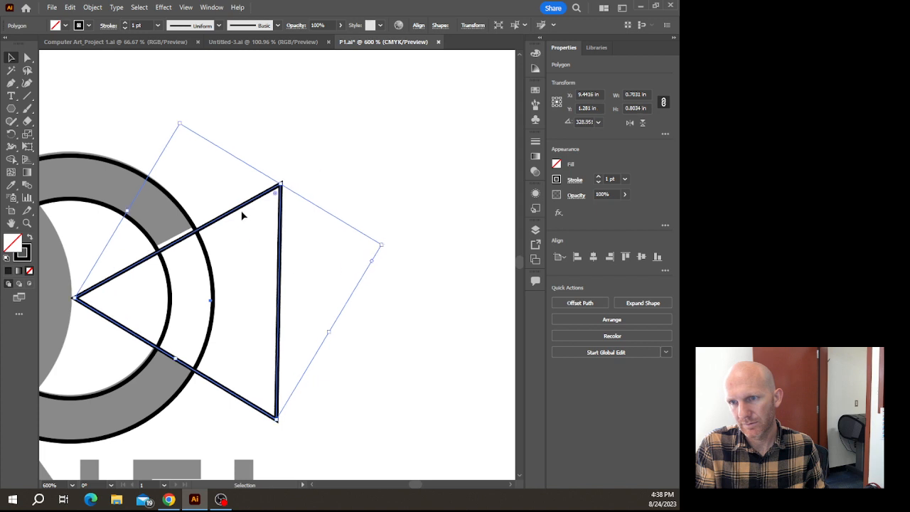
pyautogui.moveTo(239, 211); pyautogui.dragTo(234, 205)
pyautogui.click(317, 350)
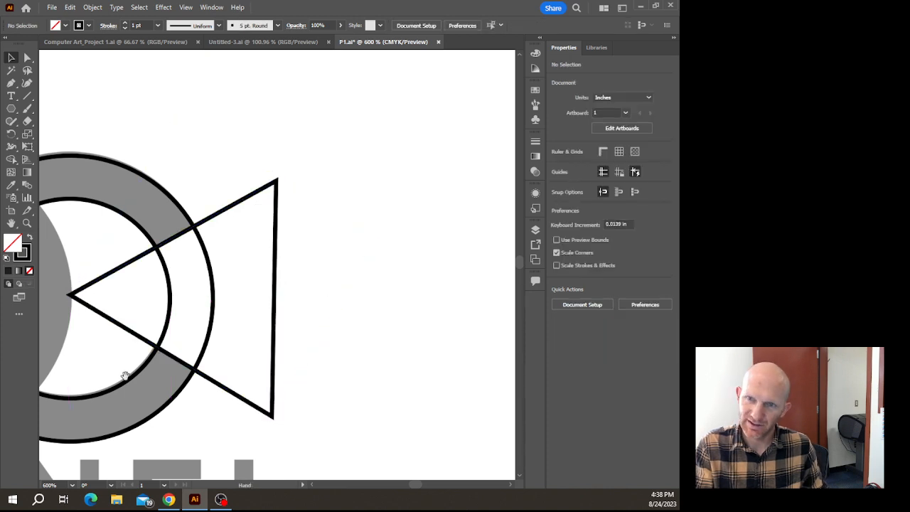
# Swap stroke and fill on both circles and the triangle so they have a black fill and no stroke.
pyautogui.moveTo(126, 376); pyautogui.dragTo(307, 314)
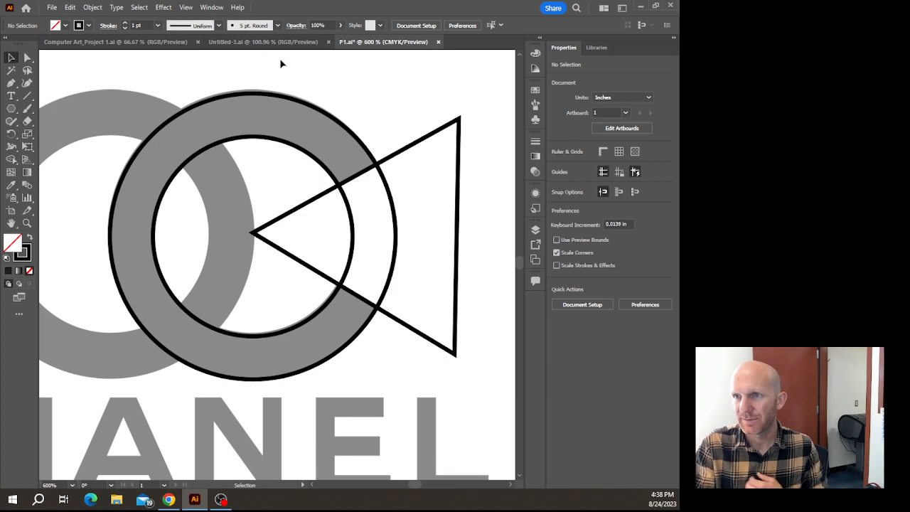
pyautogui.moveTo(281, 64); pyautogui.dragTo(401, 214)
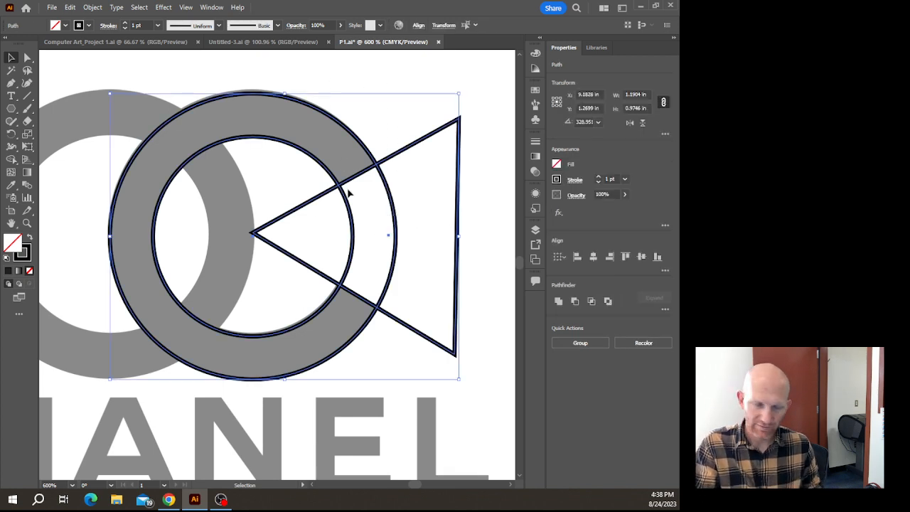
pyautogui.hotkey('shift', 'x')
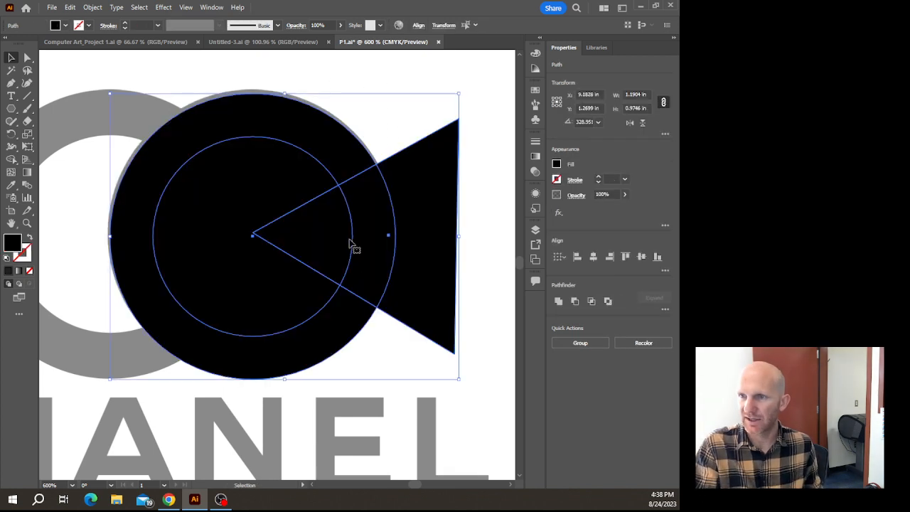
pyautogui.click(482, 236)
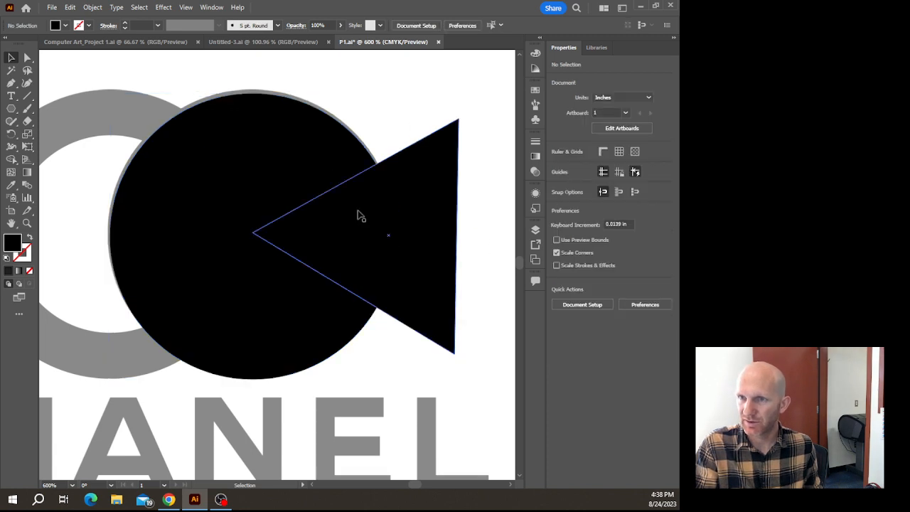
# Enlarge the outer circle from its centre to about 1.00 in wide to cover the traced C's outer edge.
pyautogui.click(268, 158)
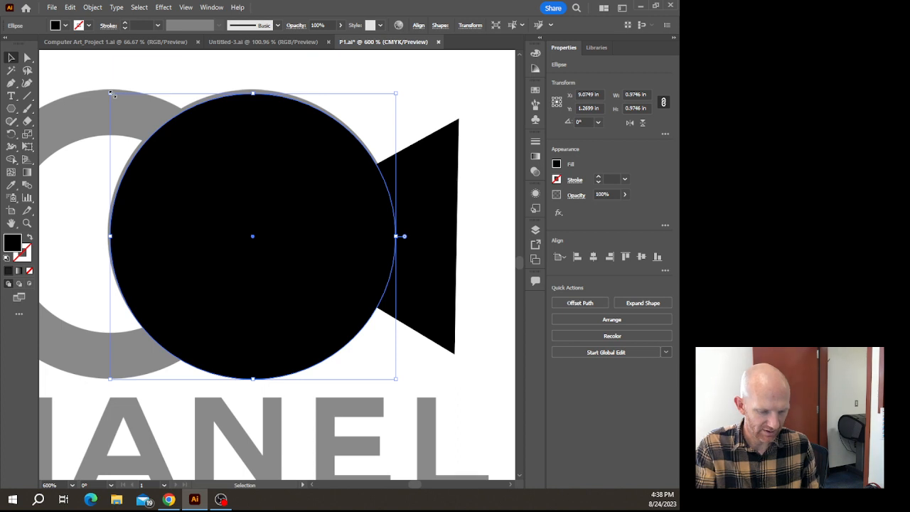
pyautogui.moveTo(110, 92); pyautogui.dragTo(105, 86)
pyautogui.click(492, 194)
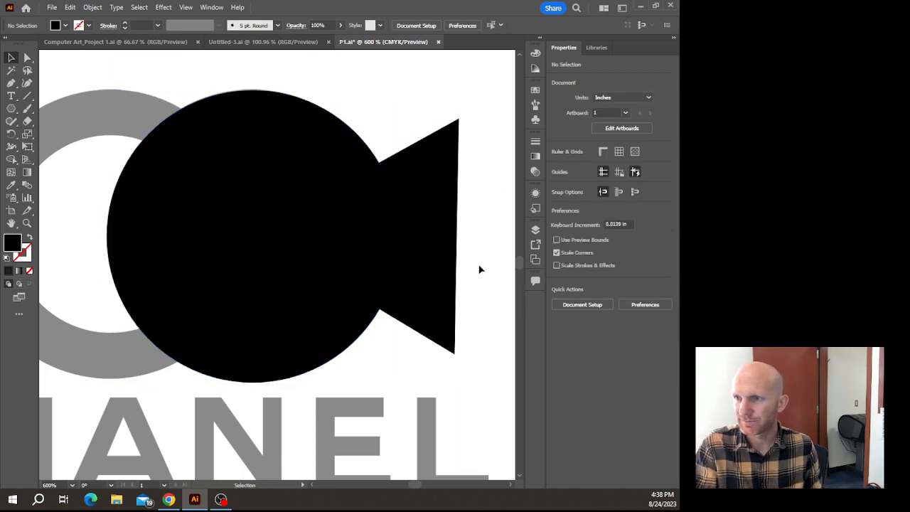
# Remove the inner circle and triangle areas from the overlapping shapes with Shape Builder, leaving a black C.
pyautogui.click(254, 136)
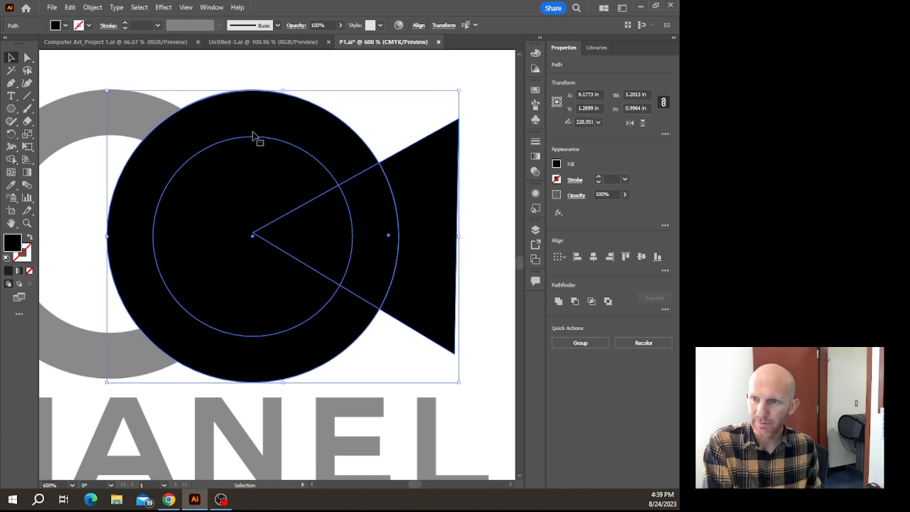
pyautogui.hotkey('shift', 'm')
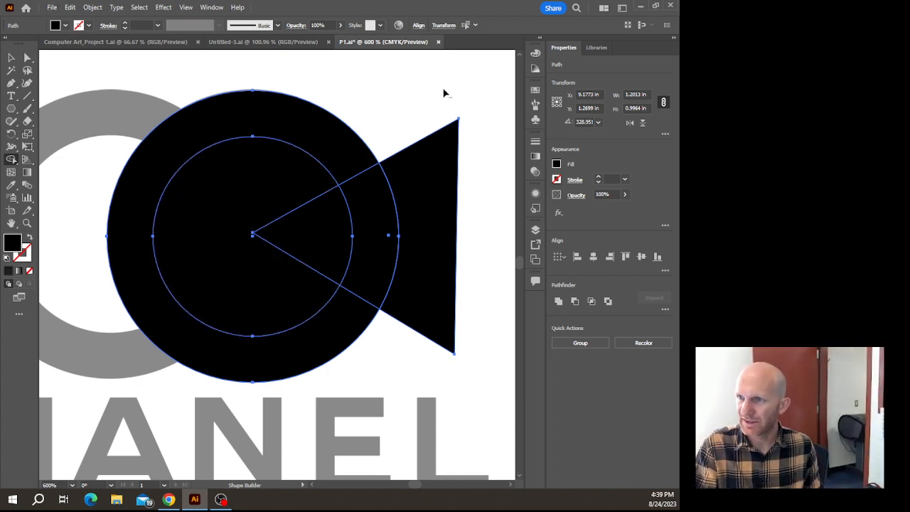
pyautogui.moveTo(396, 98)
pyautogui.mouseDown()
pyautogui.moveTo(414, 135)
pyautogui.moveTo(416, 172)
pyautogui.moveTo(382, 206)
pyautogui.moveTo(201, 226)
pyautogui.mouseUp()
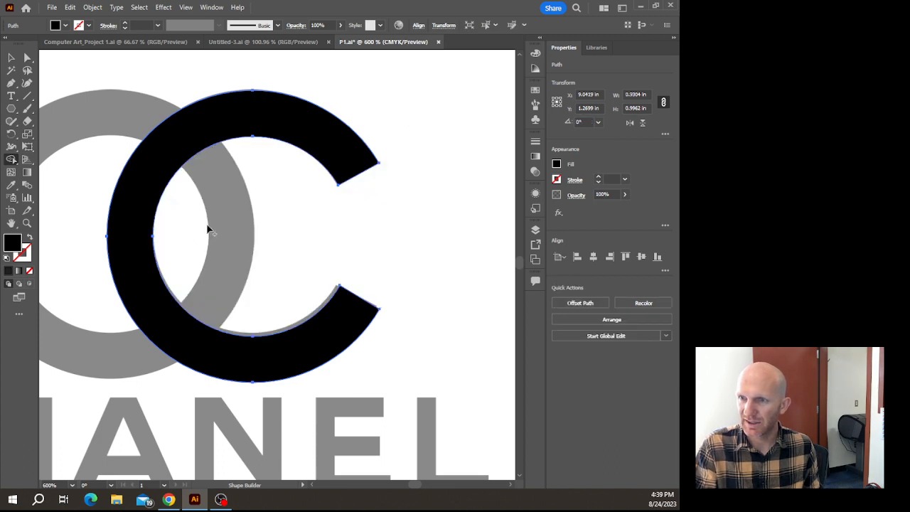
pyautogui.click(10, 58)
pyautogui.click(428, 338)
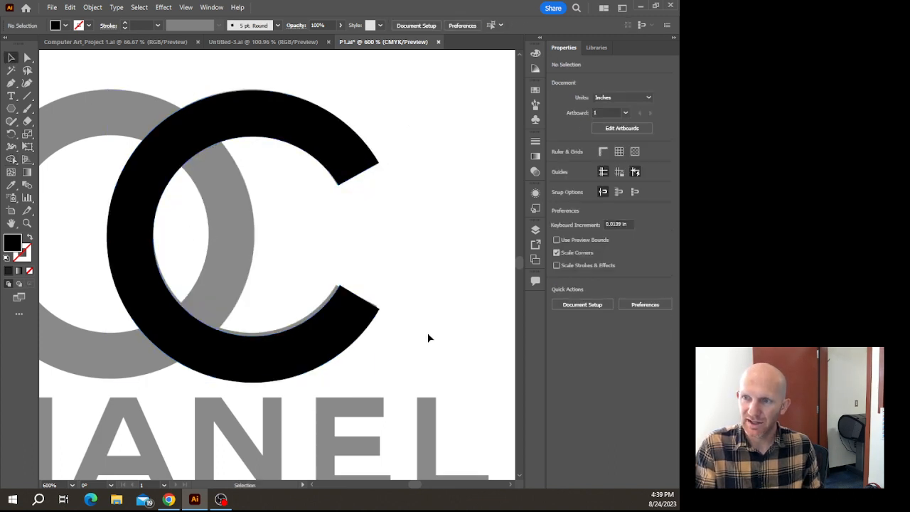
# Duplicate the black C and place the copy about 0.33 in to its left, level with the original.
pyautogui.click(203, 137)
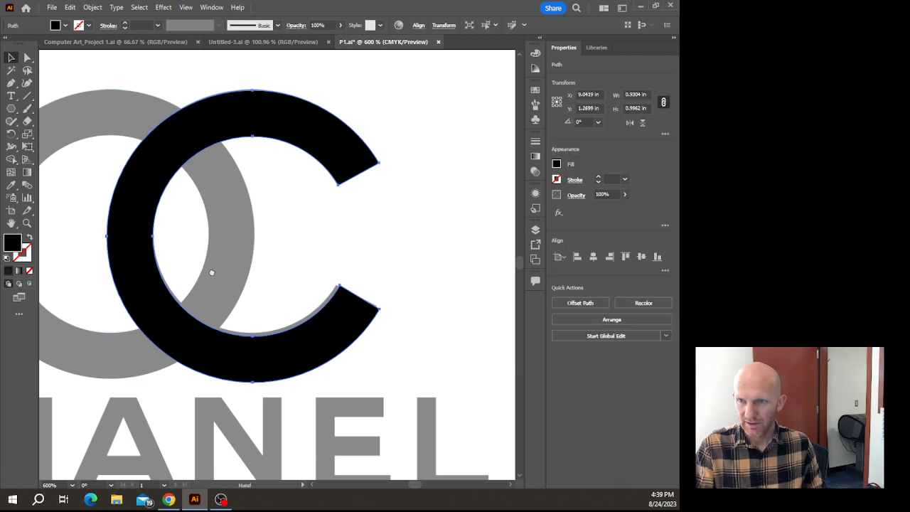
pyautogui.moveTo(209, 270); pyautogui.dragTo(310, 277)
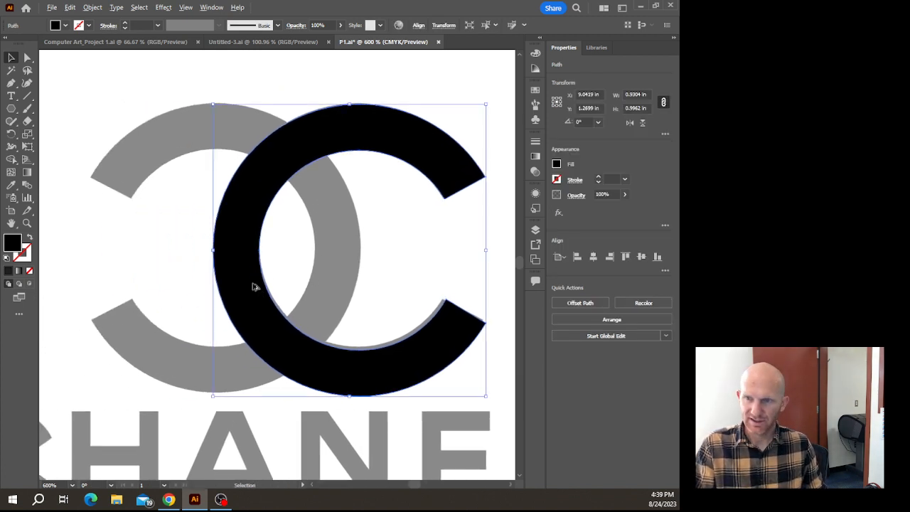
pyautogui.moveTo(252, 287); pyautogui.dragTo(154, 287)
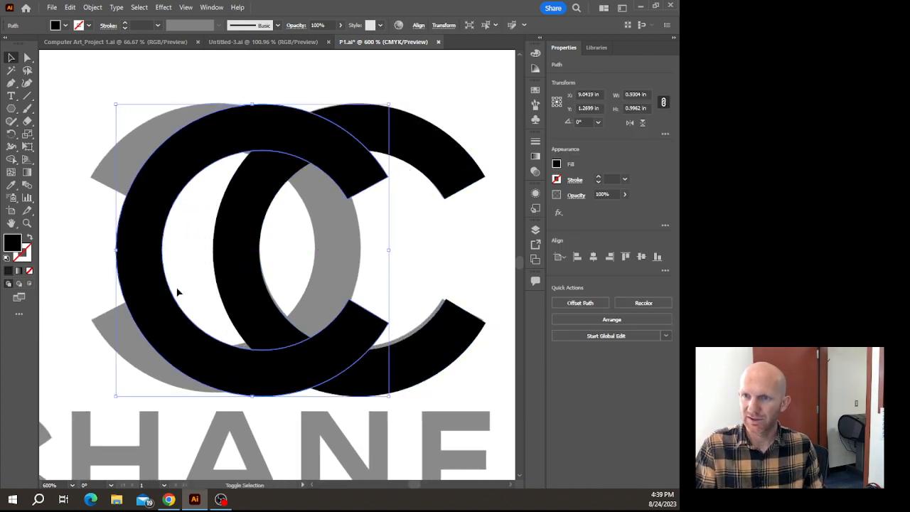
pyautogui.moveTo(392, 102); pyautogui.dragTo(415, 254)
pyautogui.moveTo(472, 193); pyautogui.dragTo(89, 340)
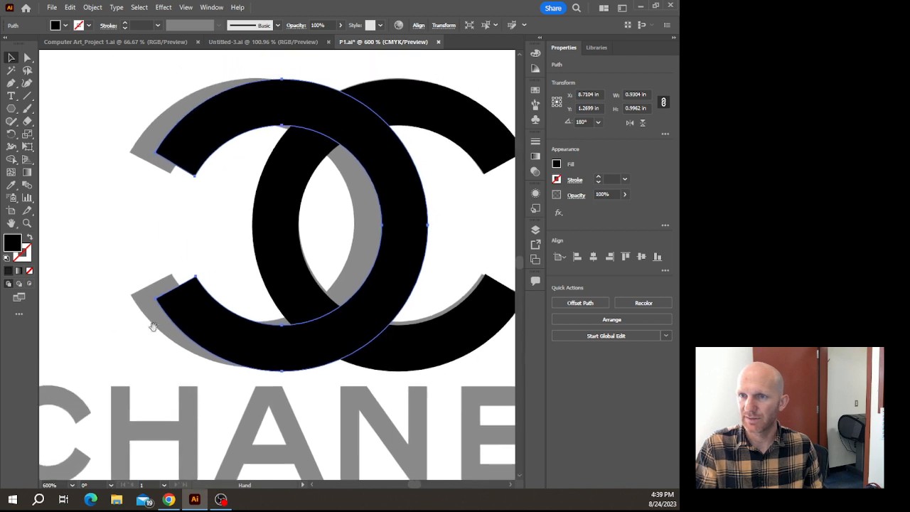
pyautogui.hotkey('ctrl', 'z')
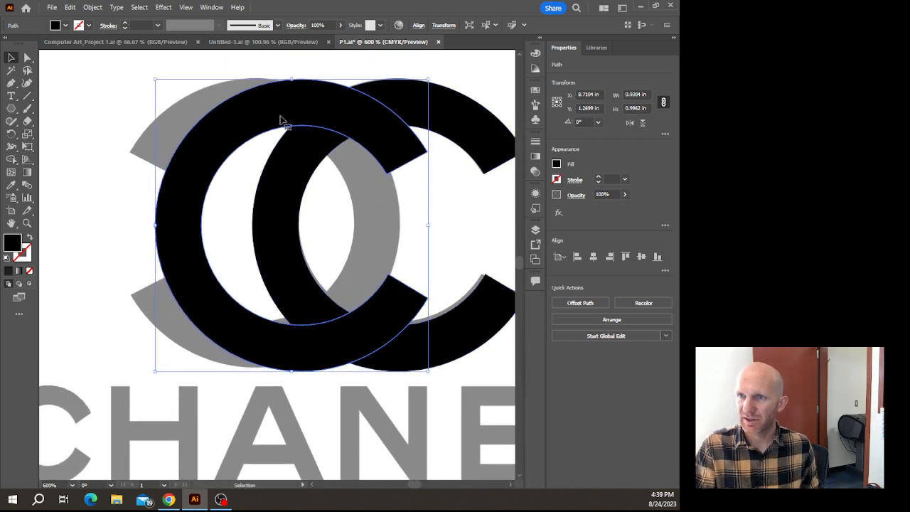
pyautogui.moveTo(284, 122); pyautogui.dragTo(122, 125)
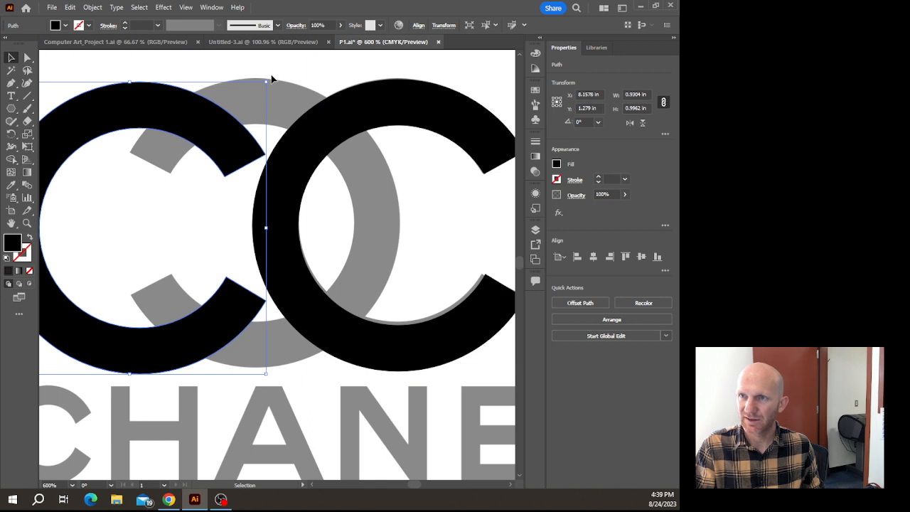
pyautogui.hotkey('ctrl', 'z')
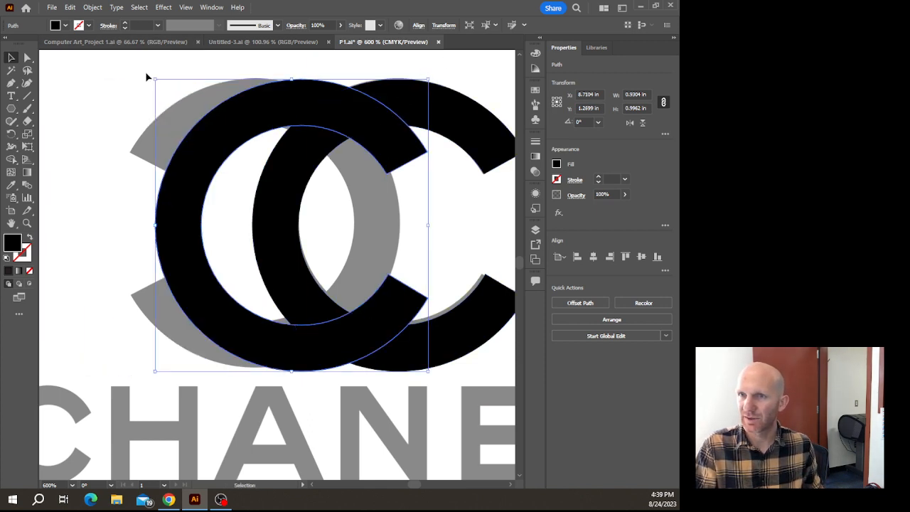
# Rotate the duplicate C by 180° and move it over the traced left C to form the interlocking logo.
pyautogui.moveTo(150, 73); pyautogui.dragTo(327, 280)
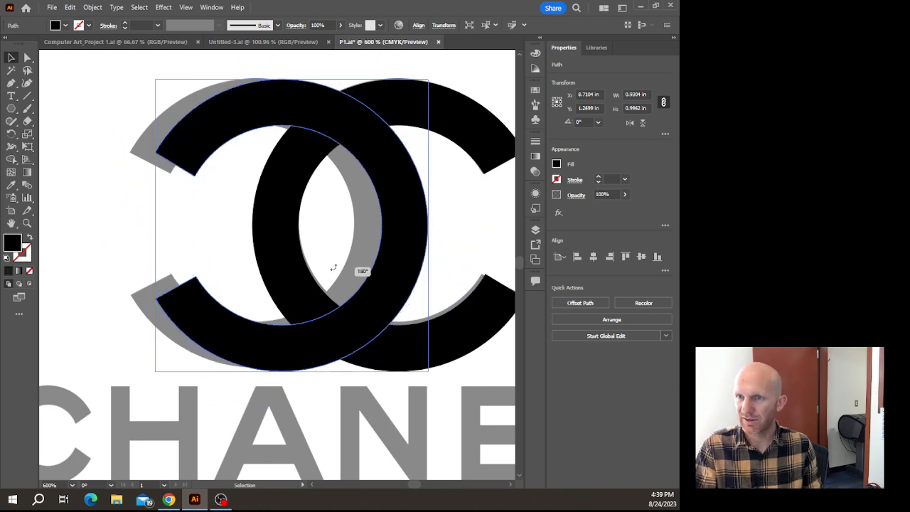
pyautogui.click(100, 176)
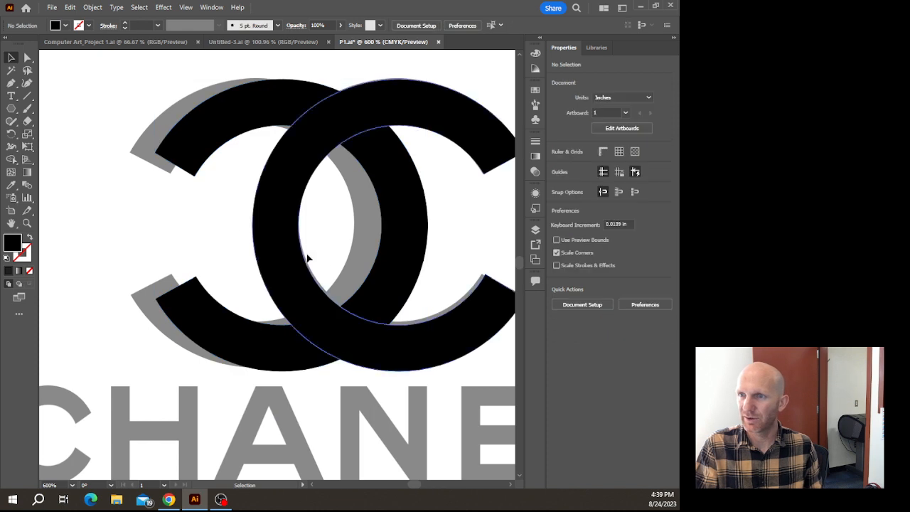
pyautogui.moveTo(421, 233); pyautogui.dragTo(341, 262)
pyautogui.click(367, 261)
pyautogui.click(414, 241)
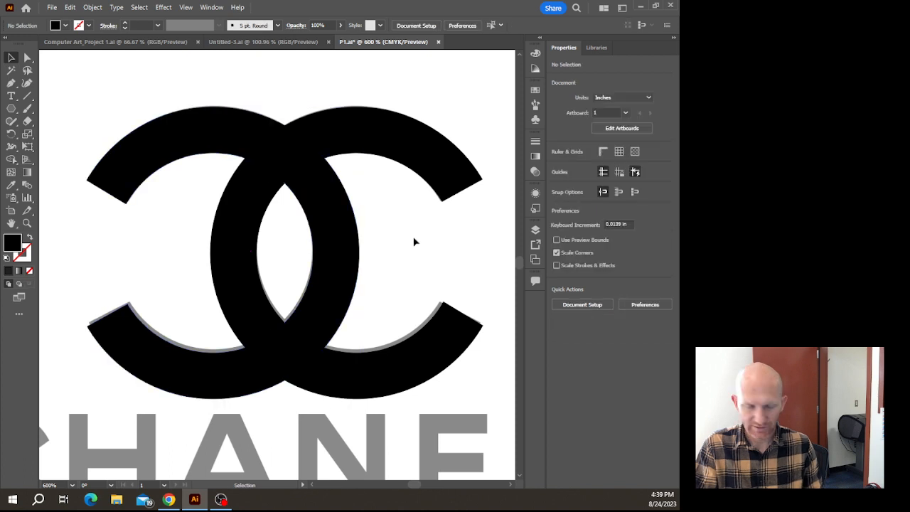
# Add the point text CHANEL in Century Gothic Bold, 58 pt, below the interlocking Cs.
pyautogui.hotkey('ctrl', '-')
pyautogui.hotkey('ctrl', '-')
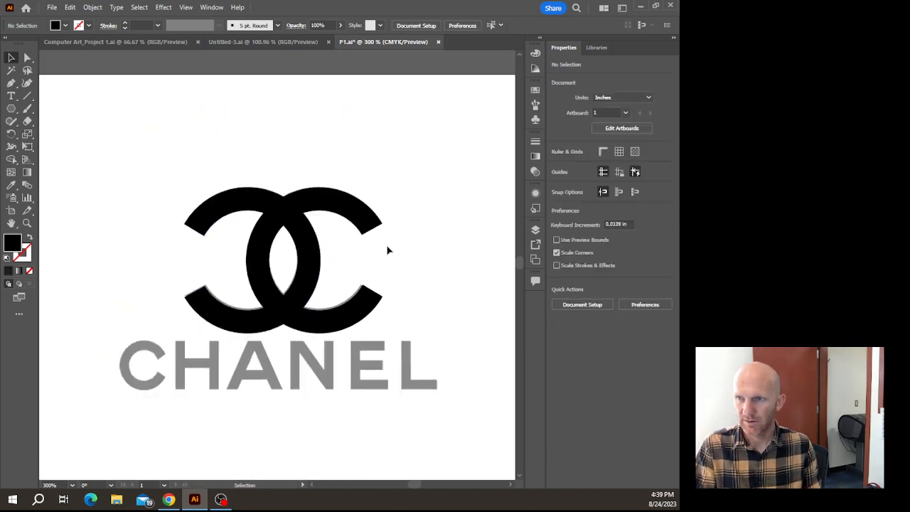
pyautogui.scroll(-2, 402, 256)
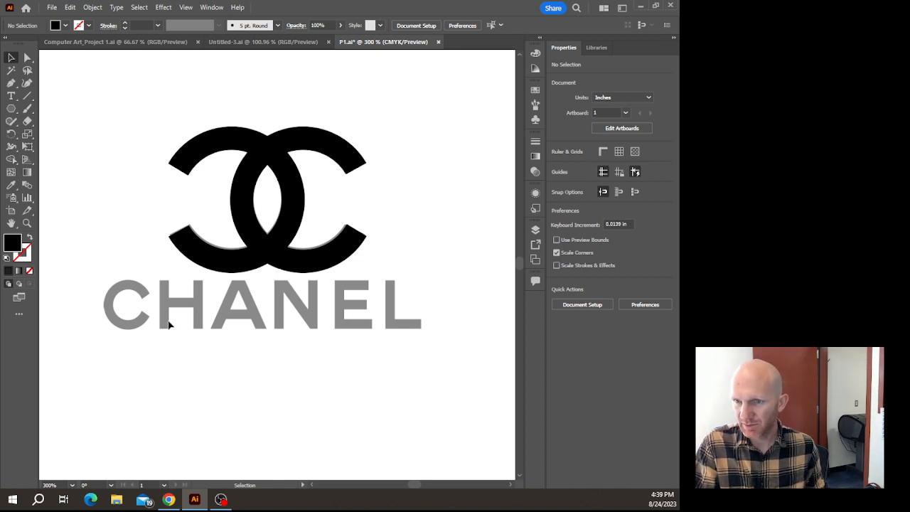
pyautogui.press('t')
pyautogui.click(197, 354)
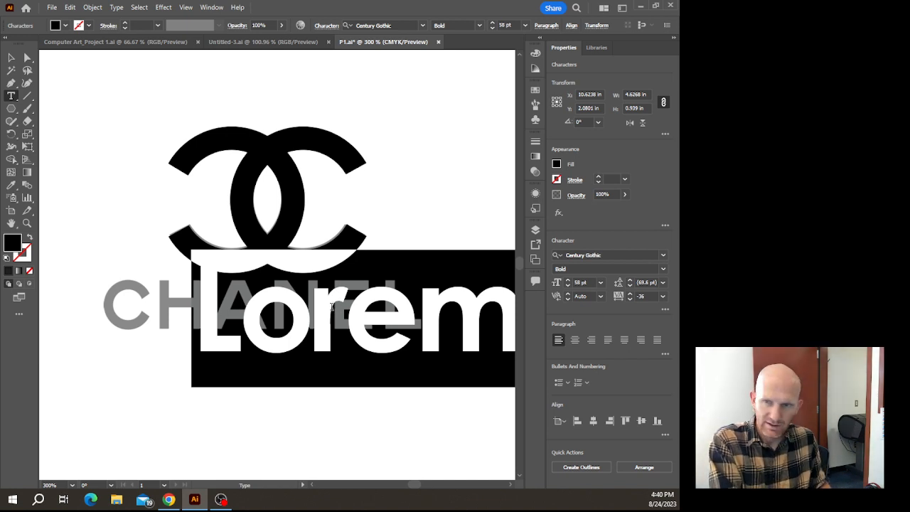
pyautogui.write('CHAN')
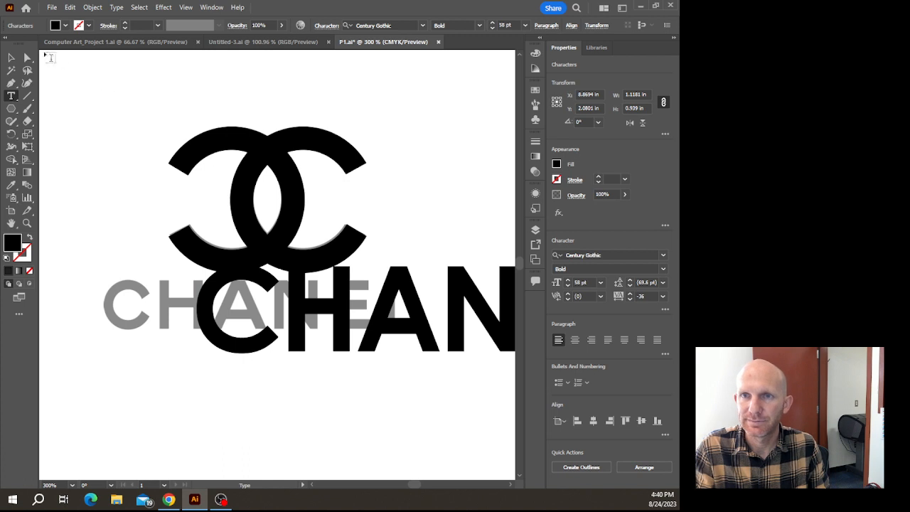
# Move the CHANEL text over the traced wordmark and scale it down proportionally to about 34.66 pt to match the letter height.
pyautogui.click(12, 57)
pyautogui.moveTo(427, 327); pyautogui.dragTo(317, 313)
pyautogui.moveTo(414, 429); pyautogui.dragTo(376, 395)
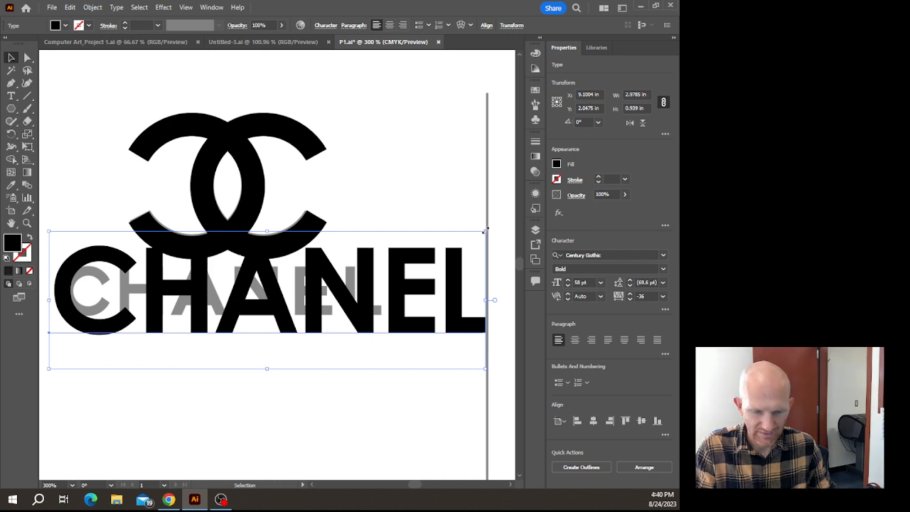
pyautogui.moveTo(484, 230); pyautogui.dragTo(370, 263)
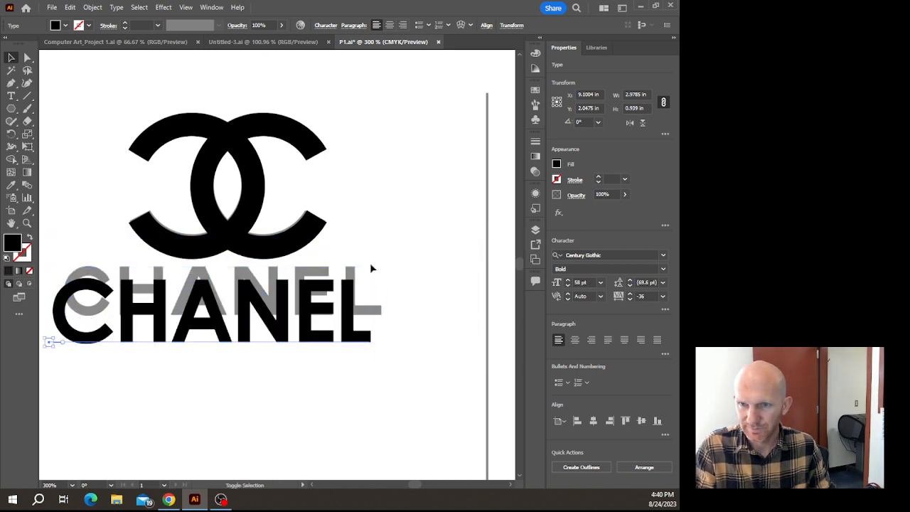
pyautogui.moveTo(276, 320)
pyautogui.mouseDown()
pyautogui.moveTo(248, 320)
pyautogui.moveTo(283, 307)
pyautogui.mouseUp()
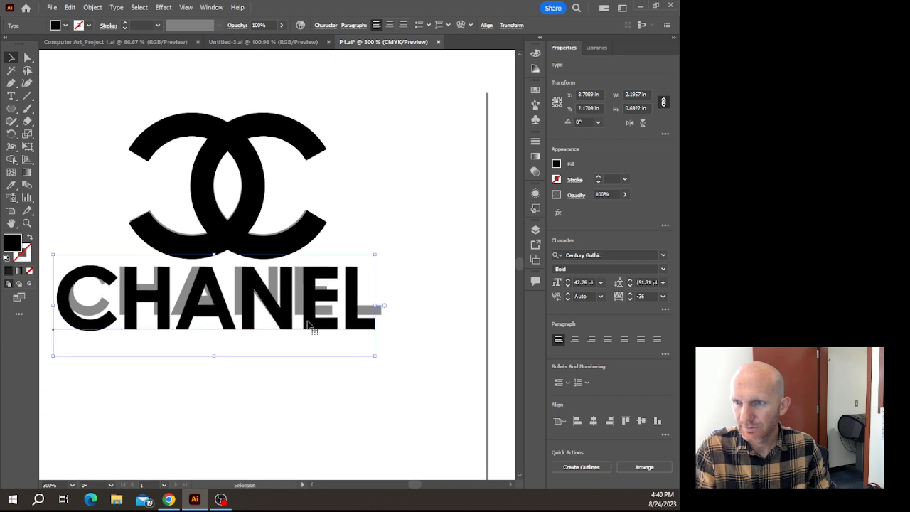
pyautogui.moveTo(376, 355); pyautogui.dragTo(327, 334)
pyautogui.click(328, 367)
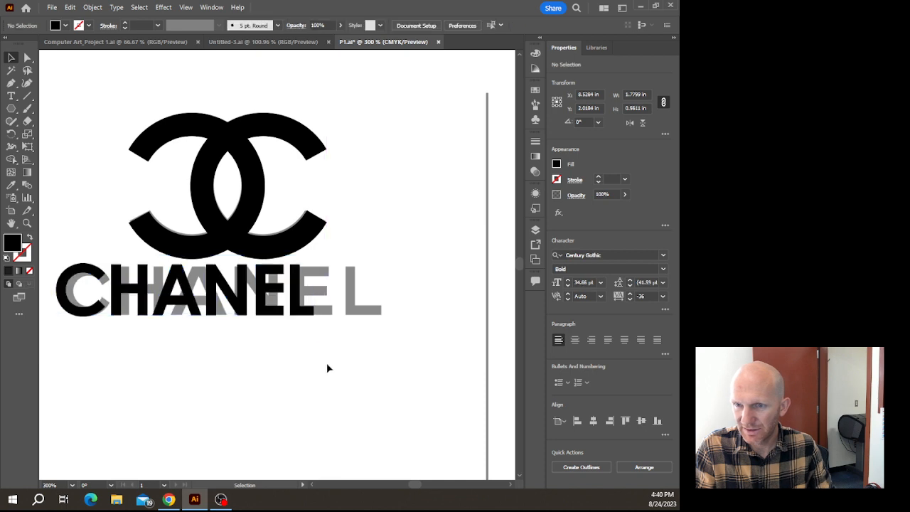
# Try stretching the CHANEL text to about 2.18 in wide and squeezing its height to about 0.53 in, and undo both changes.
pyautogui.click(260, 306)
pyautogui.doubleClick(260, 306)
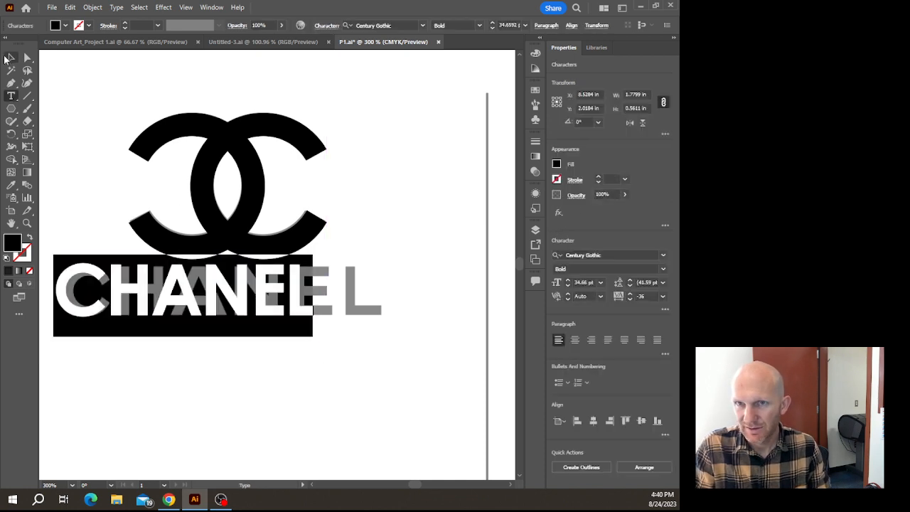
pyautogui.click(10, 58)
pyautogui.click(201, 352)
pyautogui.click(216, 307)
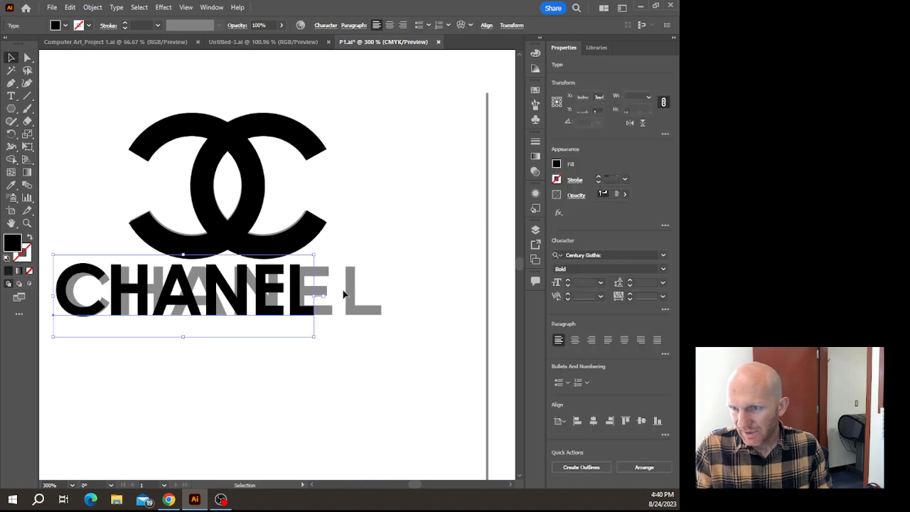
pyautogui.moveTo(313, 296); pyautogui.dragTo(375, 299)
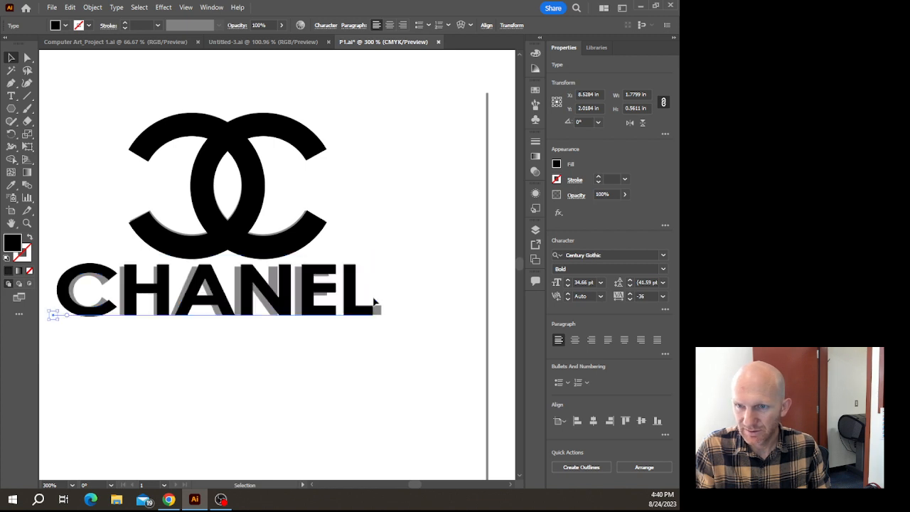
pyautogui.click(349, 372)
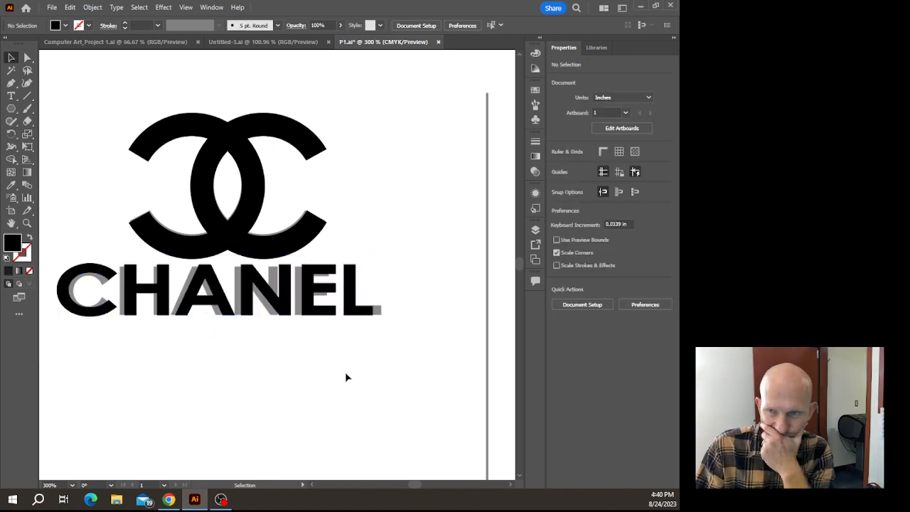
pyautogui.click(246, 291)
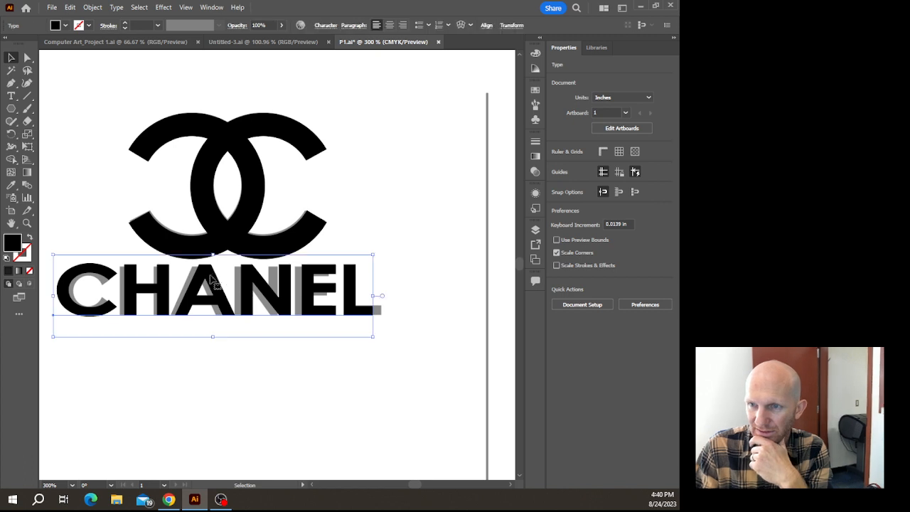
pyautogui.moveTo(212, 253); pyautogui.dragTo(215, 260)
pyautogui.click(190, 401)
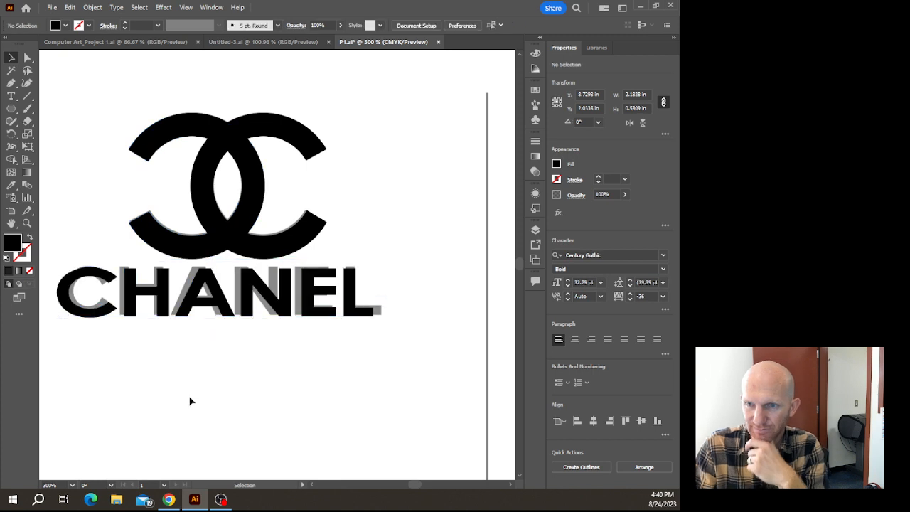
pyautogui.hotkey('ctrl', 'z')
pyautogui.hotkey('ctrl', 'z')
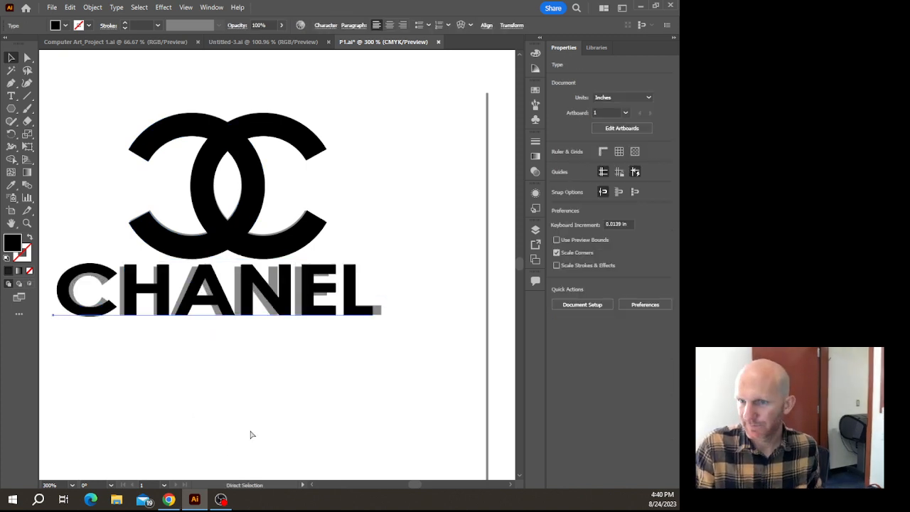
# Preview the Regular style on the CHANEL text and keep the Bold style.
pyautogui.doubleClick(275, 285)
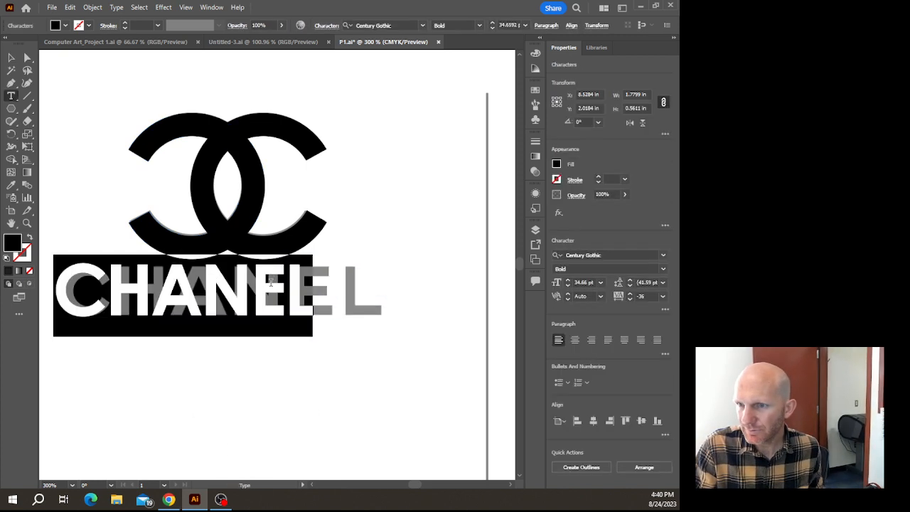
pyautogui.click(663, 269)
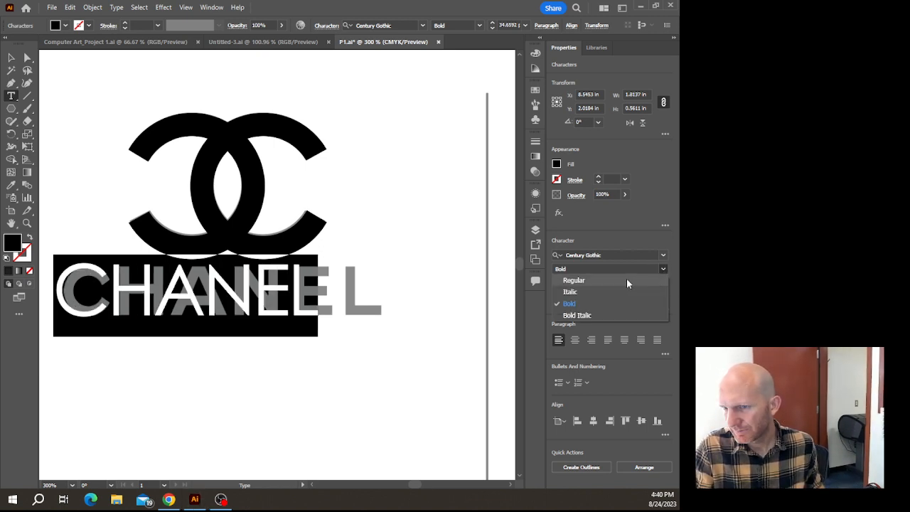
pyautogui.click(619, 303)
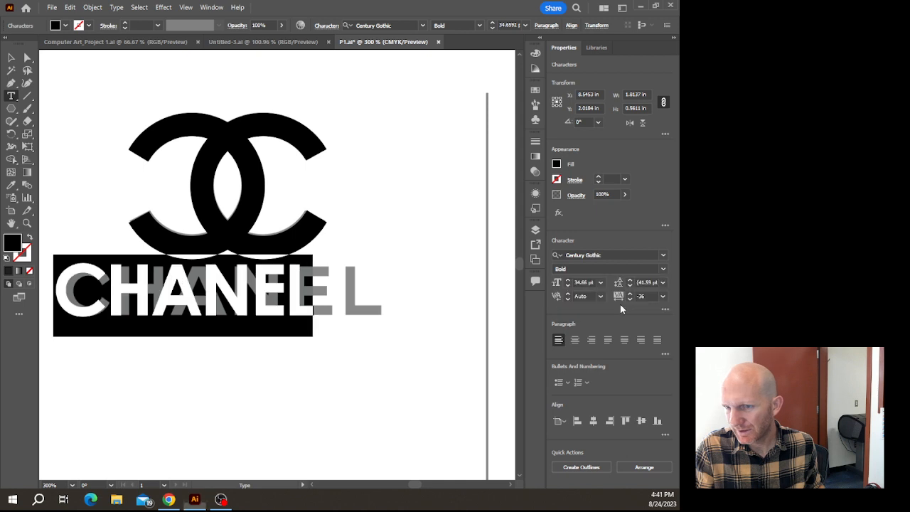
pyautogui.click(151, 295)
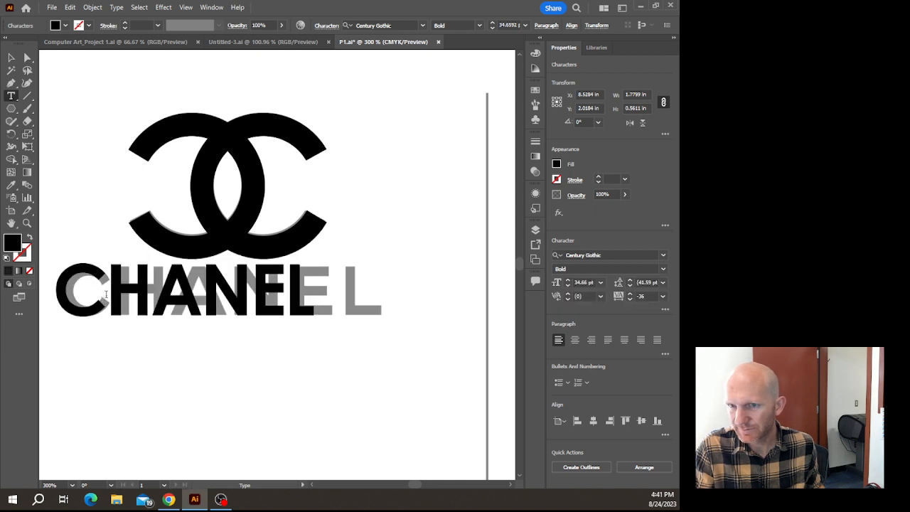
# Reset the tracking of the whole CHANEL text to 0 and increase it to 117 to spread the letters across the traced word.
pyautogui.hotkey('ctrl', 'a')
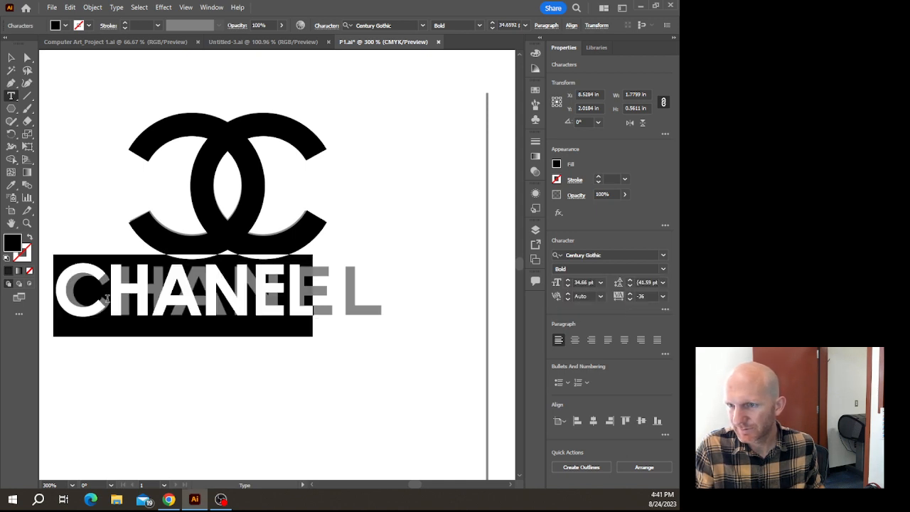
pyautogui.click(637, 296)
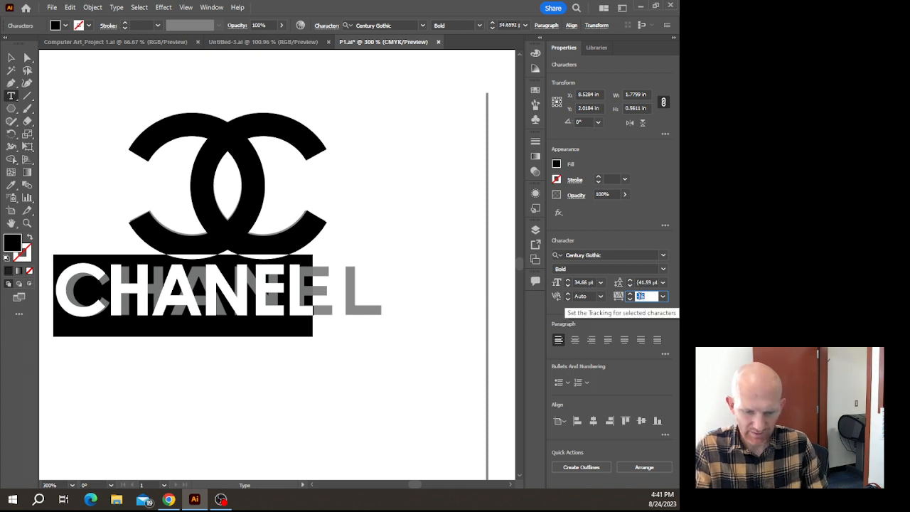
pyautogui.write('0')
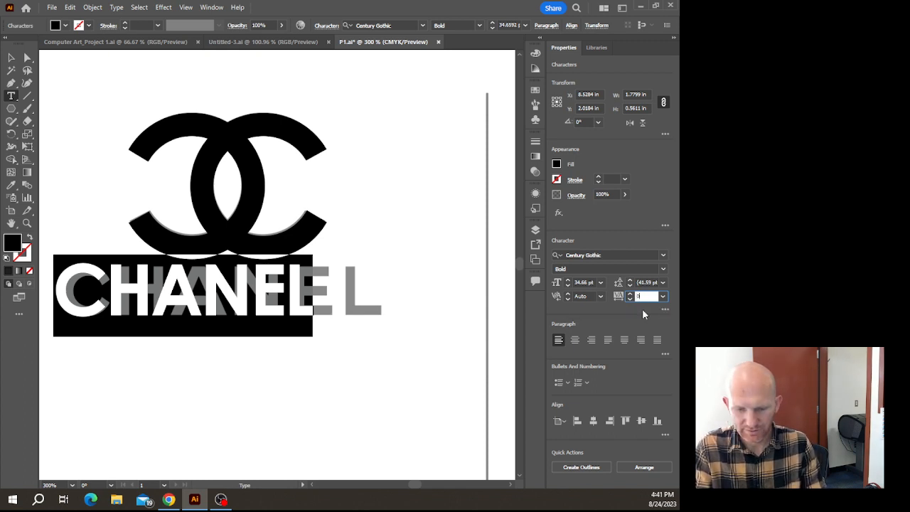
pyautogui.press('Return')
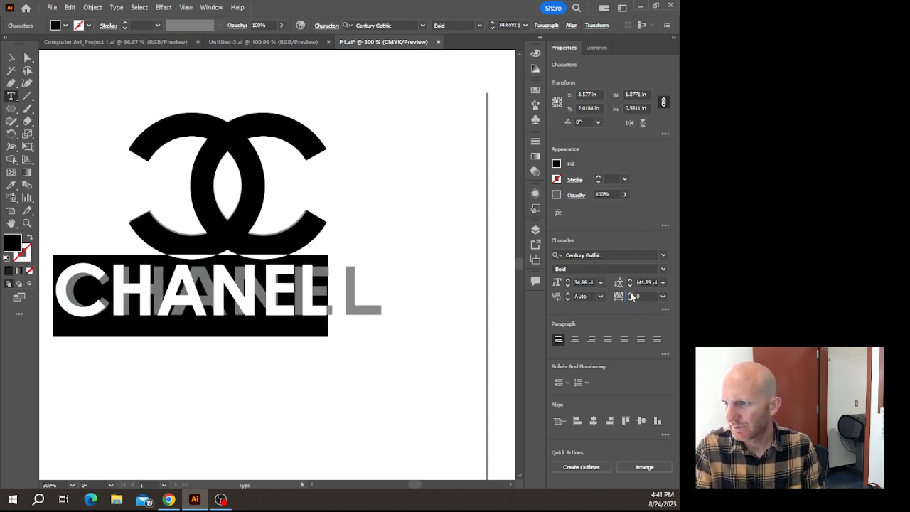
pyautogui.moveTo(630, 296); pyautogui.dragTo(631, 296)
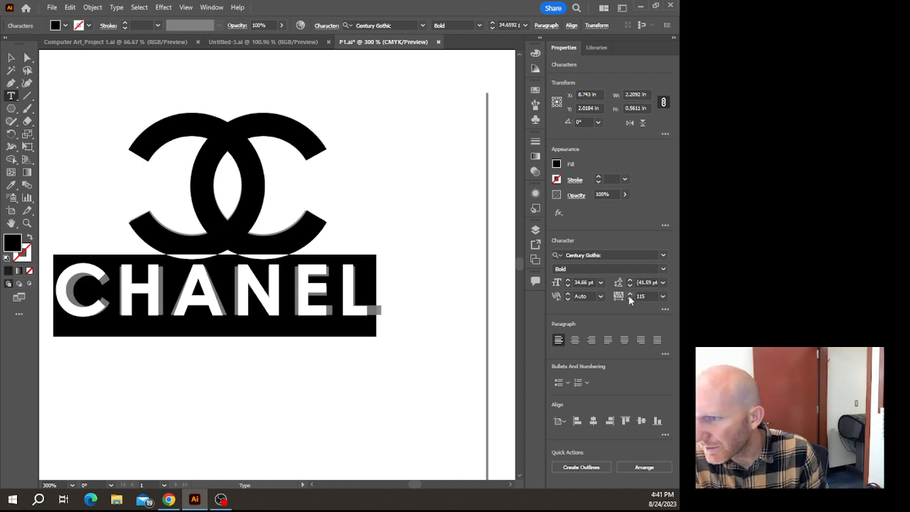
pyautogui.click(630, 299)
pyautogui.click(629, 298)
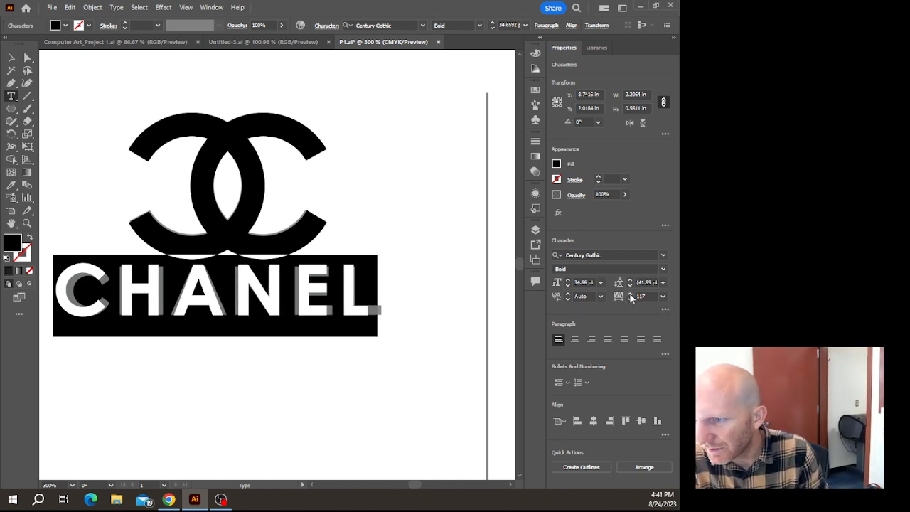
# Try a smaller 33 pt font size on the CHANEL text with its tracking increased to 154.
pyautogui.moveTo(630, 294); pyautogui.dragTo(630, 294)
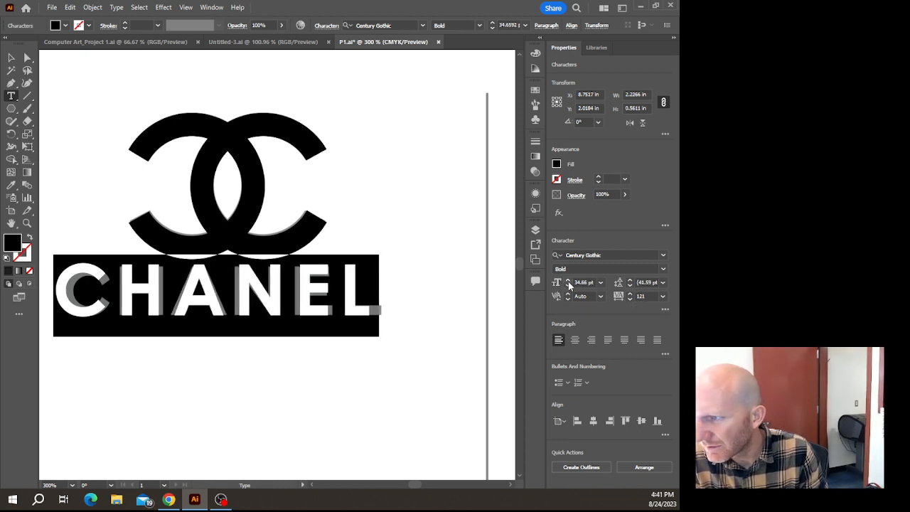
pyautogui.click(568, 280)
pyautogui.click(568, 287)
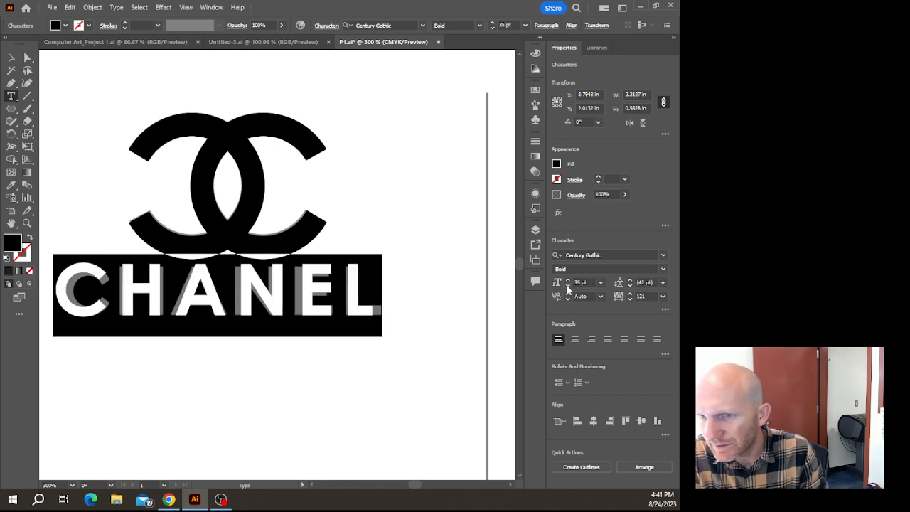
pyautogui.click(567, 287)
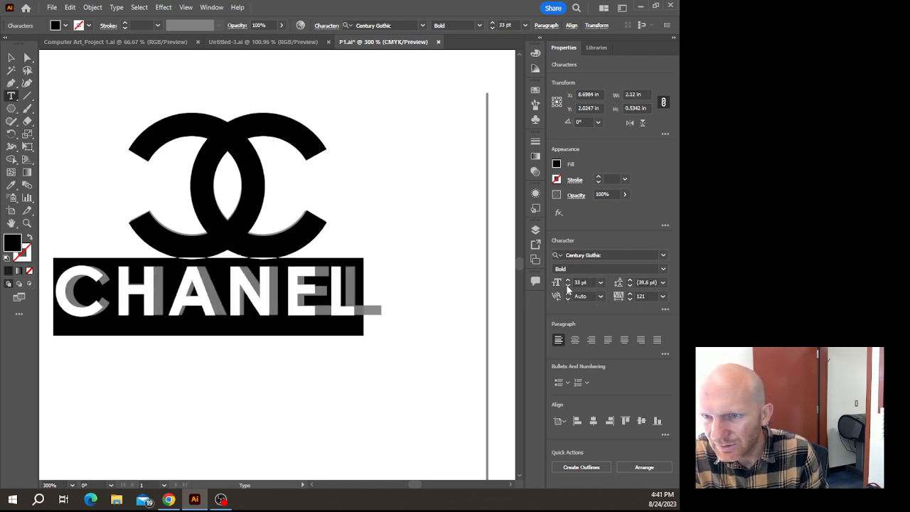
pyautogui.click(630, 293)
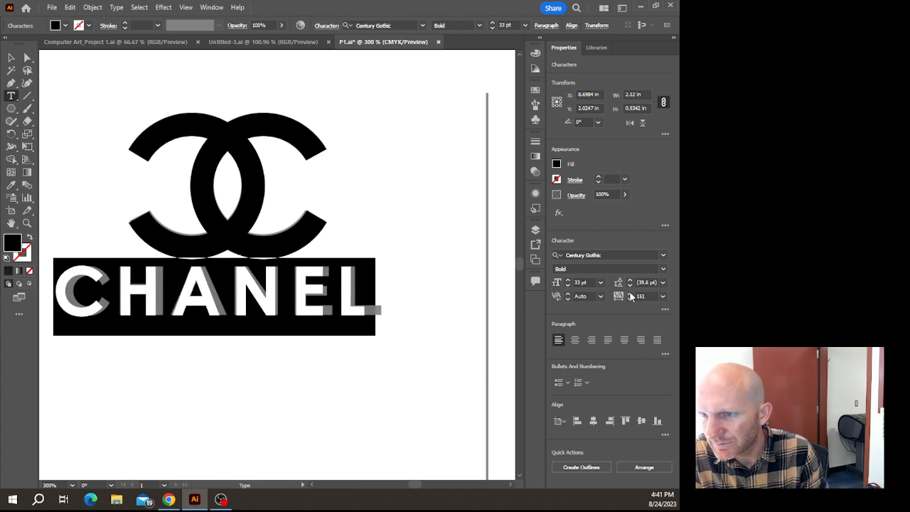
pyautogui.click(630, 294)
pyautogui.click(630, 293)
pyautogui.click(630, 294)
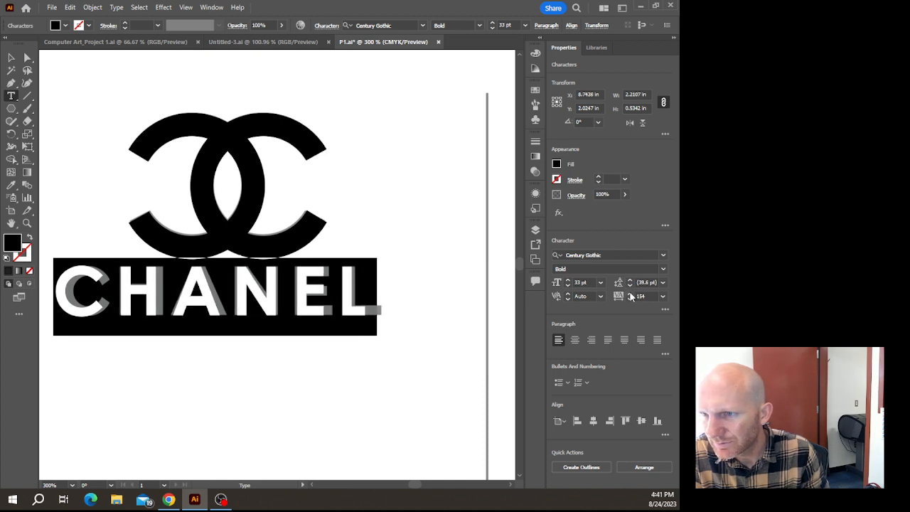
# Set the CHANEL text to 34 pt with tracking 131, and finish editing the text.
pyautogui.click(568, 280)
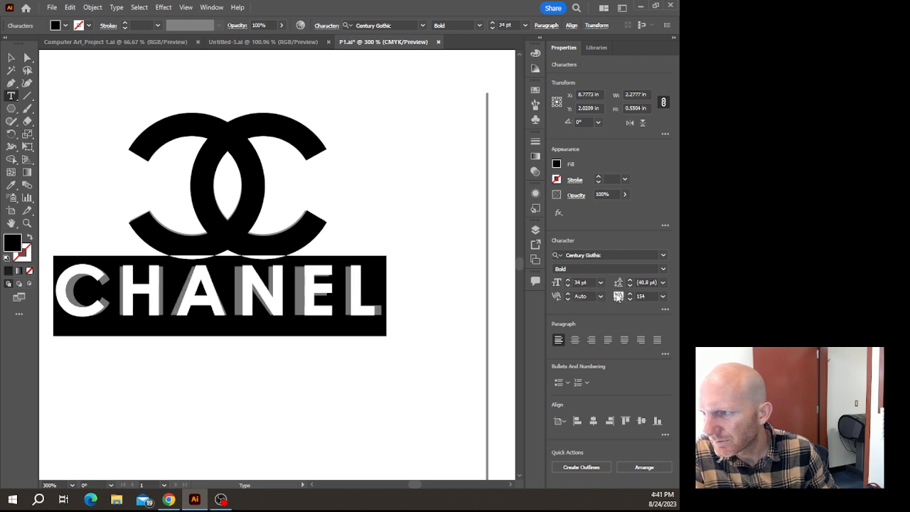
pyautogui.click(629, 299)
pyautogui.click(630, 299)
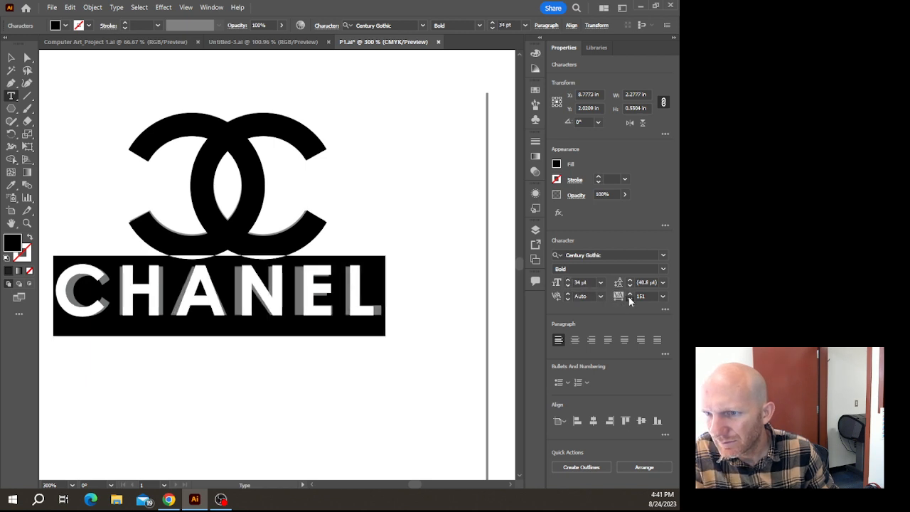
pyautogui.click(630, 299)
pyautogui.click(630, 299)
pyautogui.click(630, 299)
pyautogui.click(629, 299)
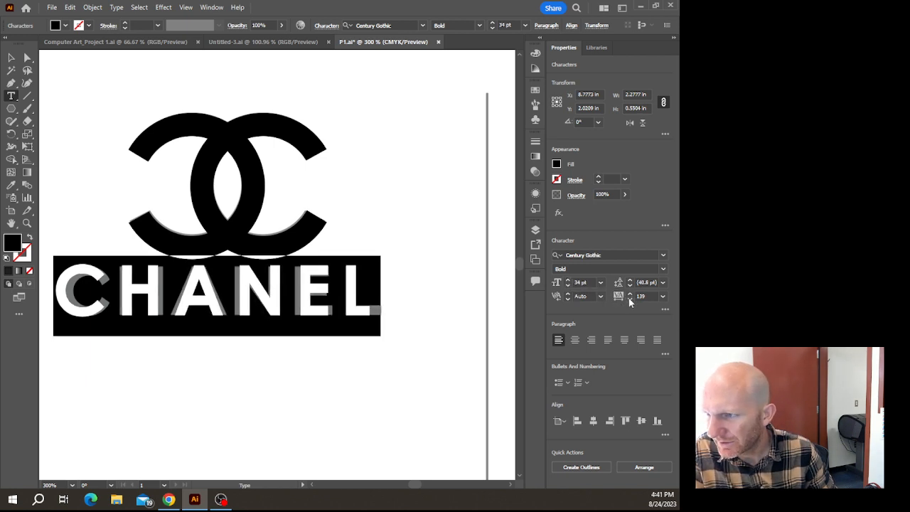
pyautogui.click(630, 299)
pyautogui.click(630, 299)
pyautogui.click(628, 298)
pyautogui.click(628, 299)
pyautogui.click(629, 299)
pyautogui.click(628, 298)
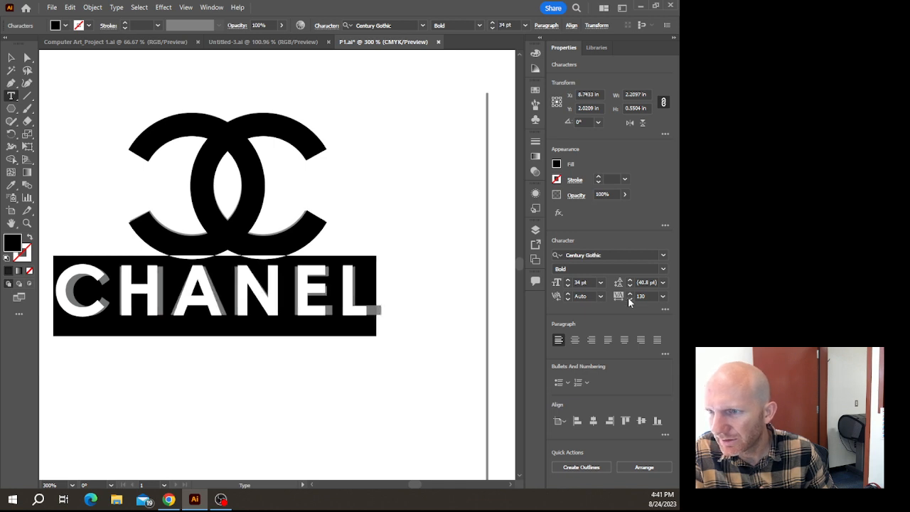
pyautogui.click(629, 293)
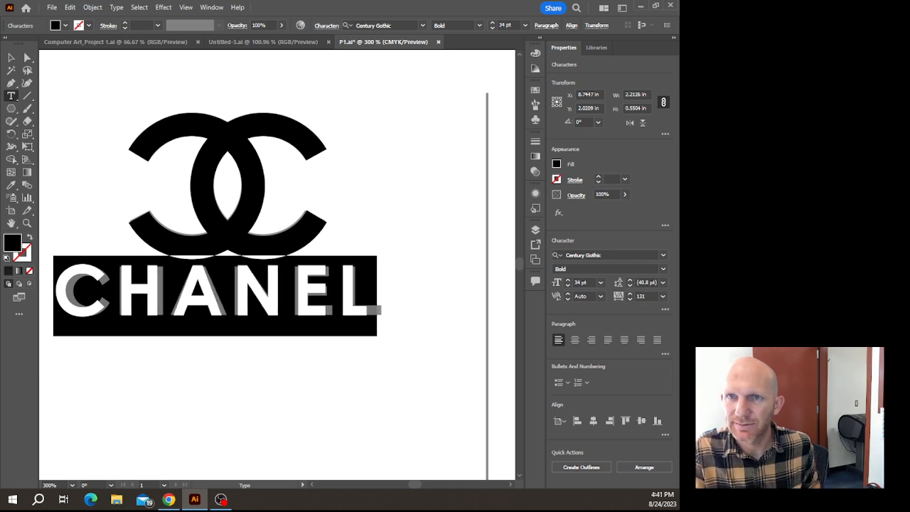
pyautogui.click(10, 57)
pyautogui.click(106, 193)
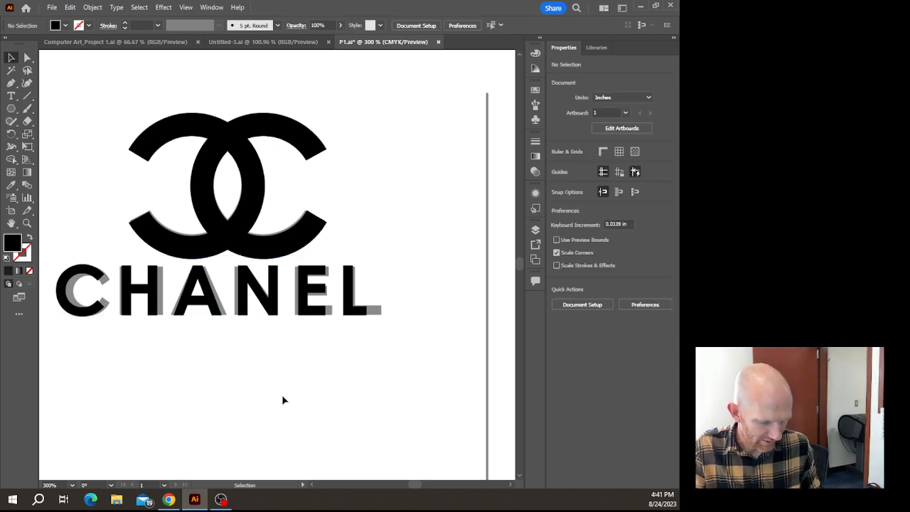
# Select the traced interlocking Cs and CHANEL text together and move them straight down below the grey reference logo.
pyautogui.hotkey('ctrl', '-')
pyautogui.hotkey('ctrl', '-')
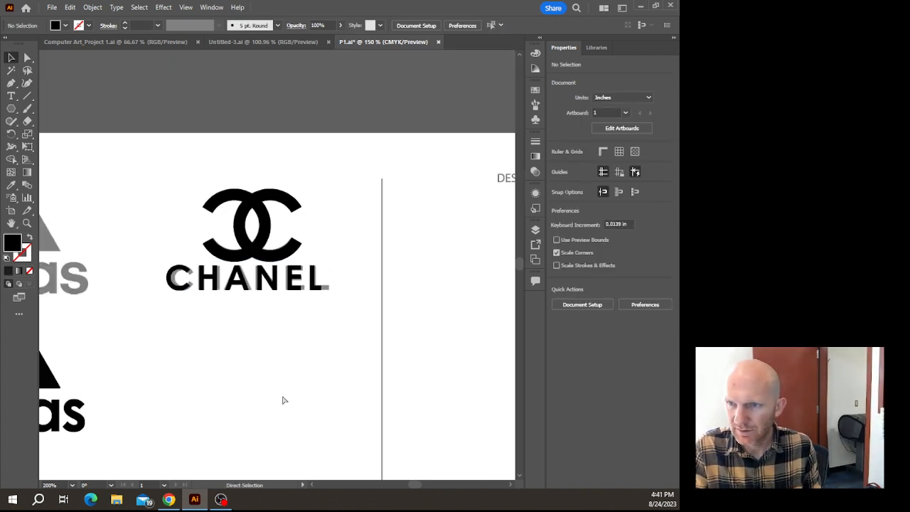
pyautogui.moveTo(137, 182); pyautogui.dragTo(139, 182)
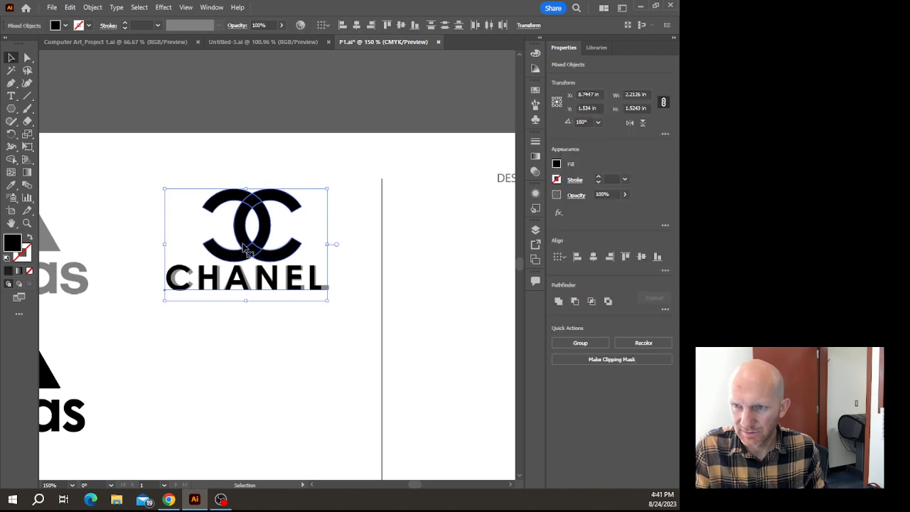
pyautogui.moveTo(243, 247); pyautogui.dragTo(243, 387)
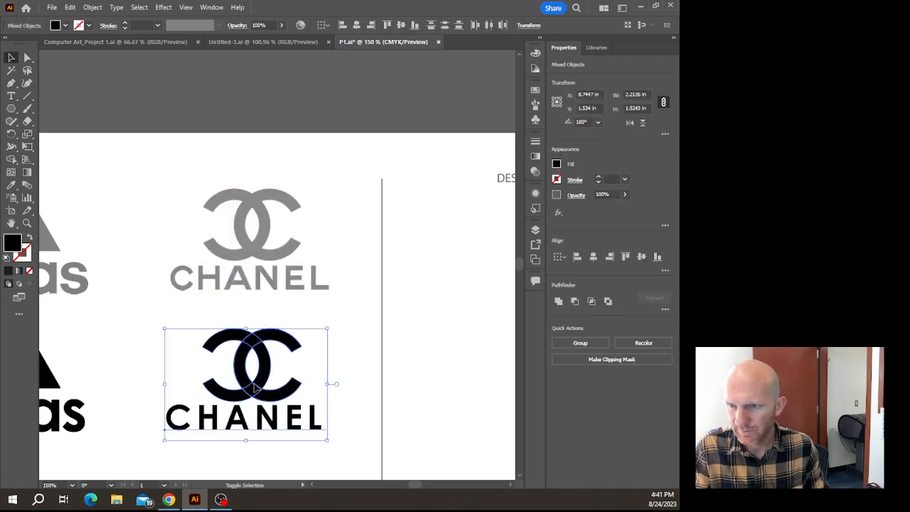
pyautogui.click(349, 381)
# Select the moved CHANEL text and convert it to outlines.
pyautogui.moveTo(331, 460); pyautogui.dragTo(397, 395)
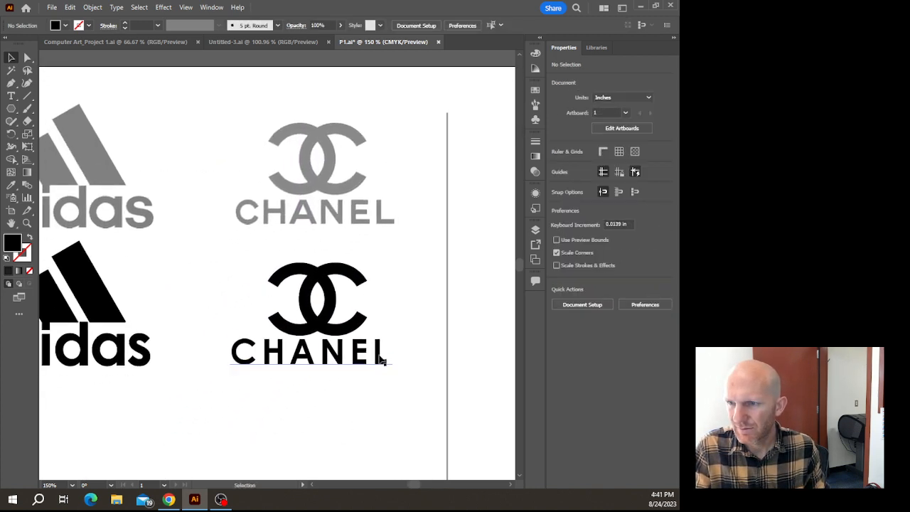
pyautogui.click(379, 358)
pyautogui.moveTo(379, 355); pyautogui.dragTo(378, 365)
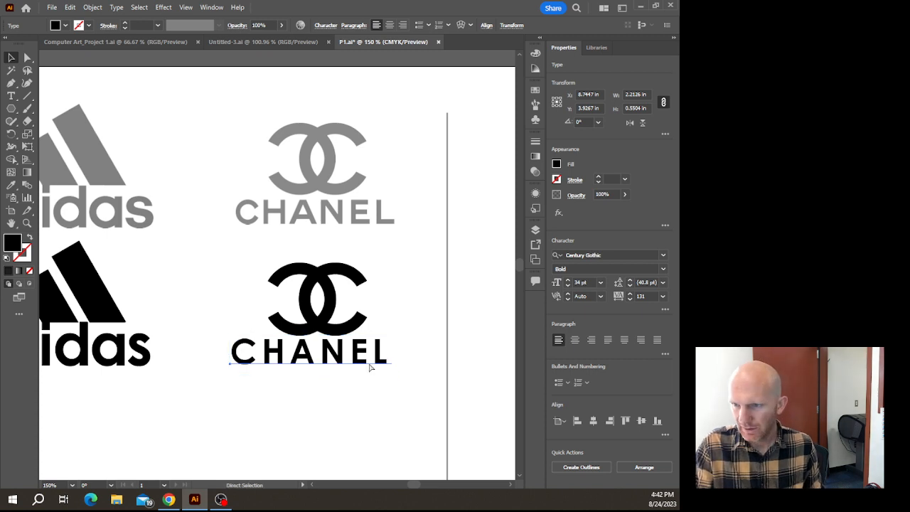
pyautogui.hotkey('ctrl', '=')
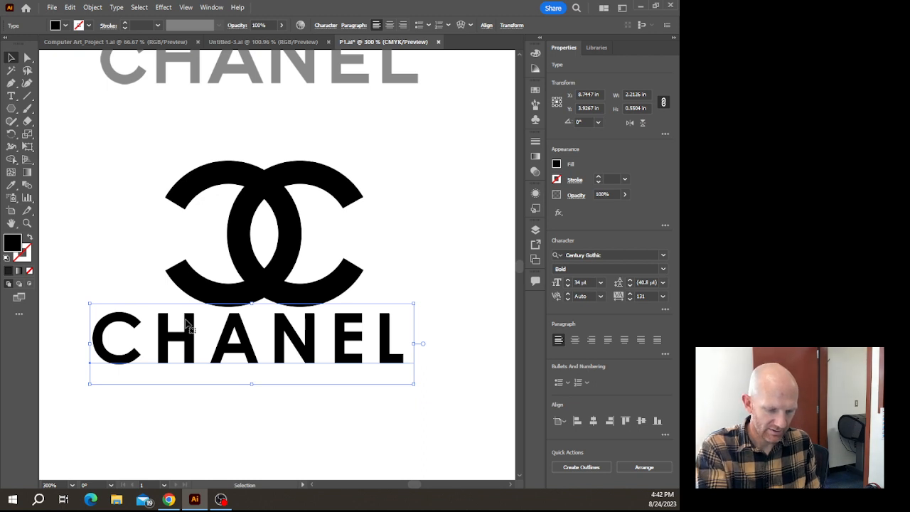
pyautogui.hotkey('ctrl', 'shift', 'o')
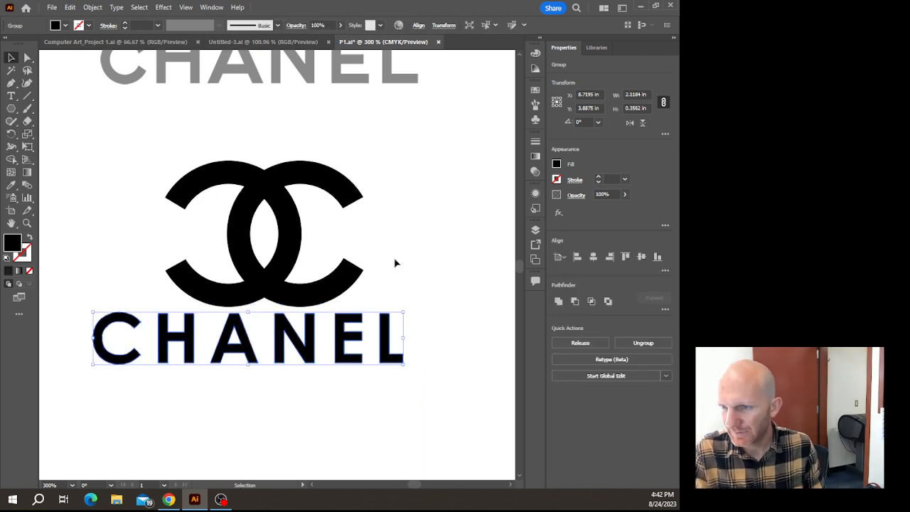
# Lengthen the foot of the outlined letter L by moving its end anchor points outward with the Direct Selection tool.
pyautogui.click(27, 57)
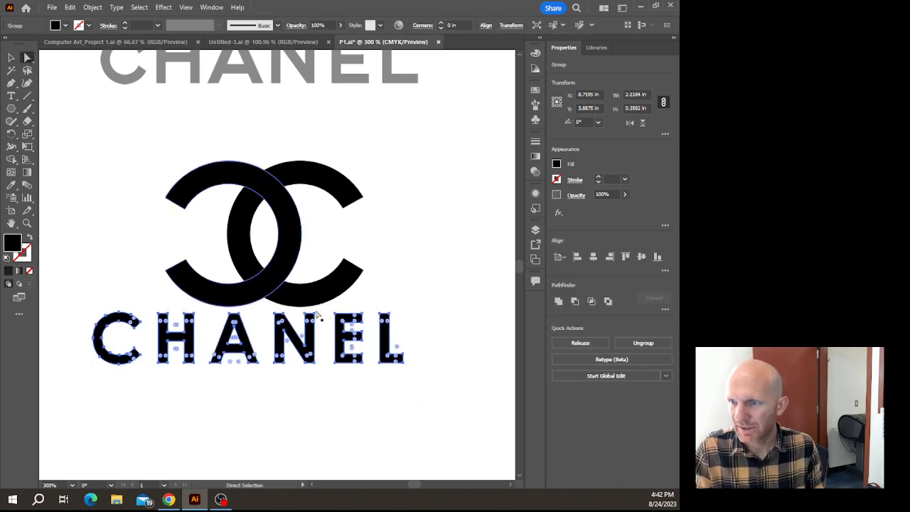
pyautogui.moveTo(422, 377)
pyautogui.mouseDown()
pyautogui.moveTo(398, 344)
pyautogui.moveTo(423, 360)
pyautogui.mouseUp()
pyautogui.click(398, 411)
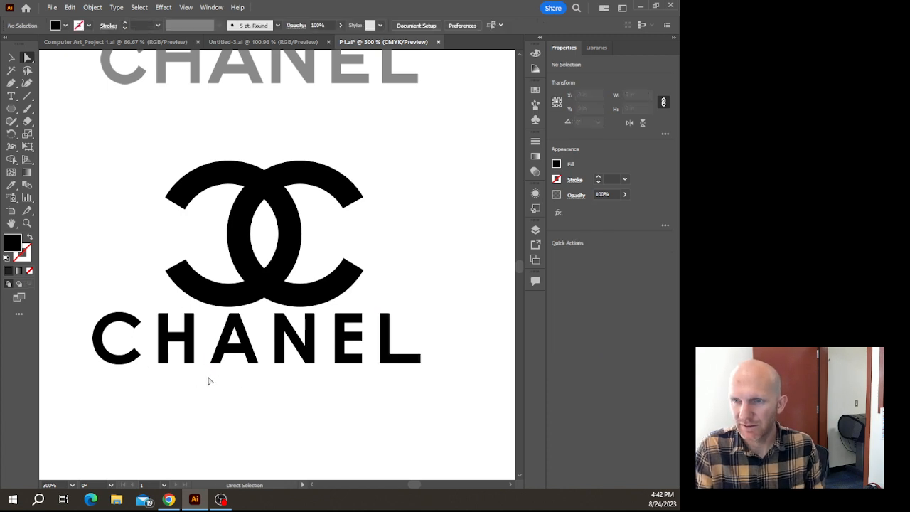
# Widen the outlined letter H by moving its right stem slightly outward, and deselect it.
pyautogui.moveTo(193, 323); pyautogui.dragTo(180, 307)
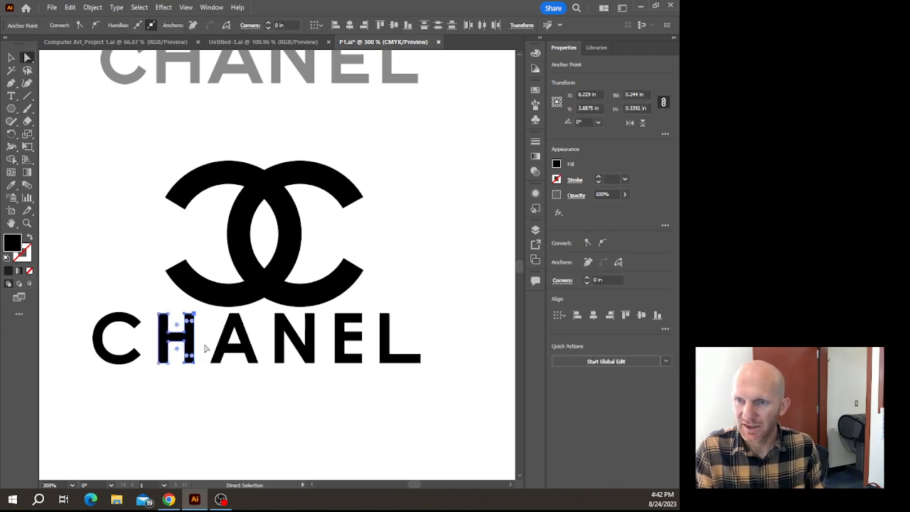
pyautogui.moveTo(194, 341); pyautogui.dragTo(201, 342)
pyautogui.click(256, 398)
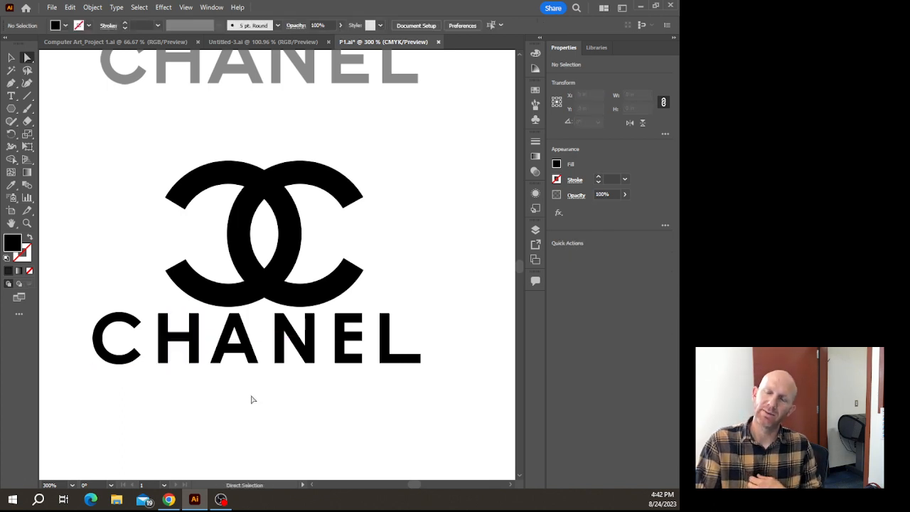